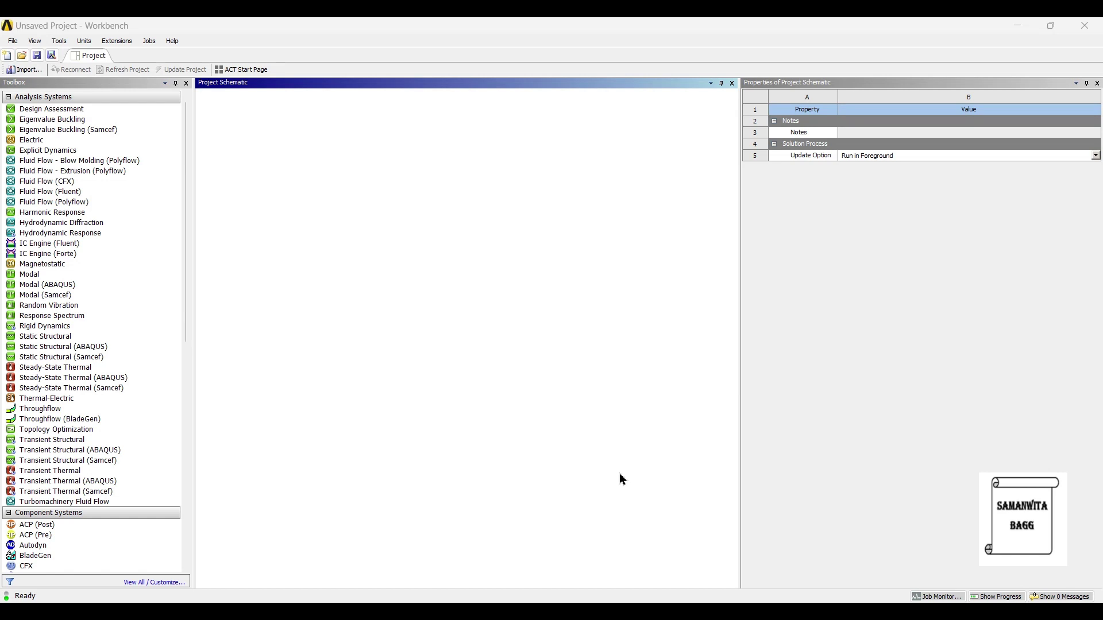
Examine the reference photos of the piston with its rings, the round wire rings, and the pliers fitting a retaining ring.
mouse_move(617, 601)
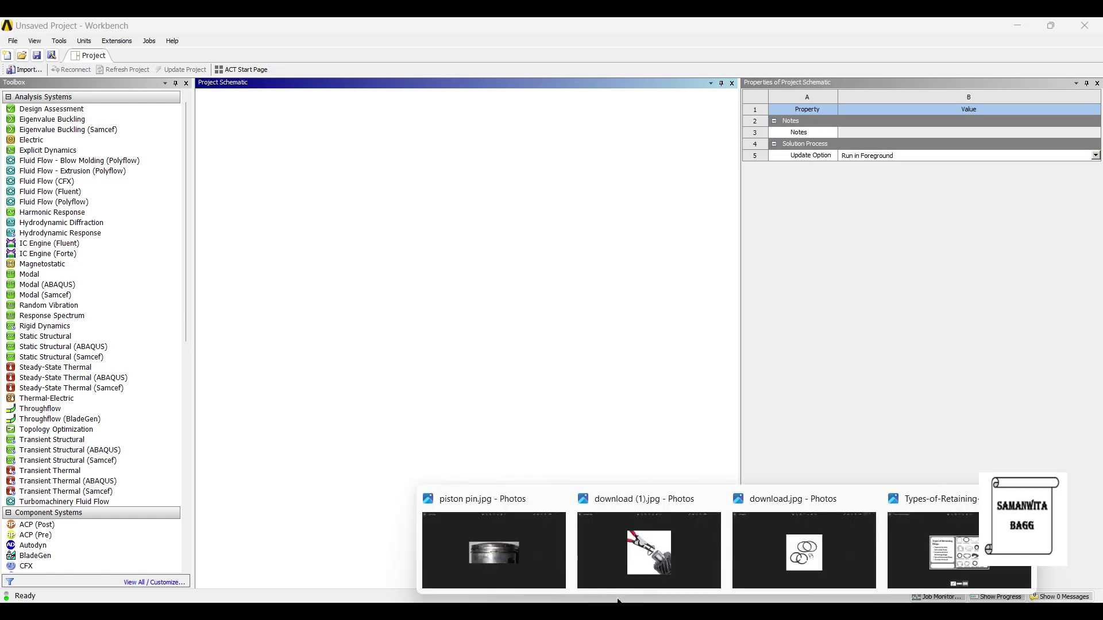
left_click(497, 574)
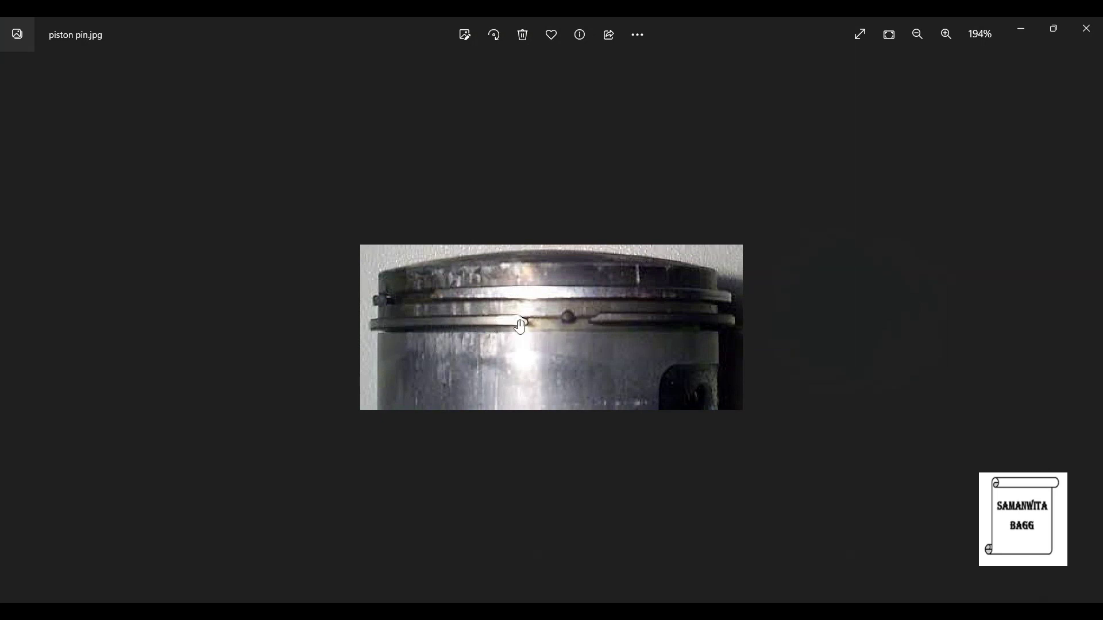
key("Right")
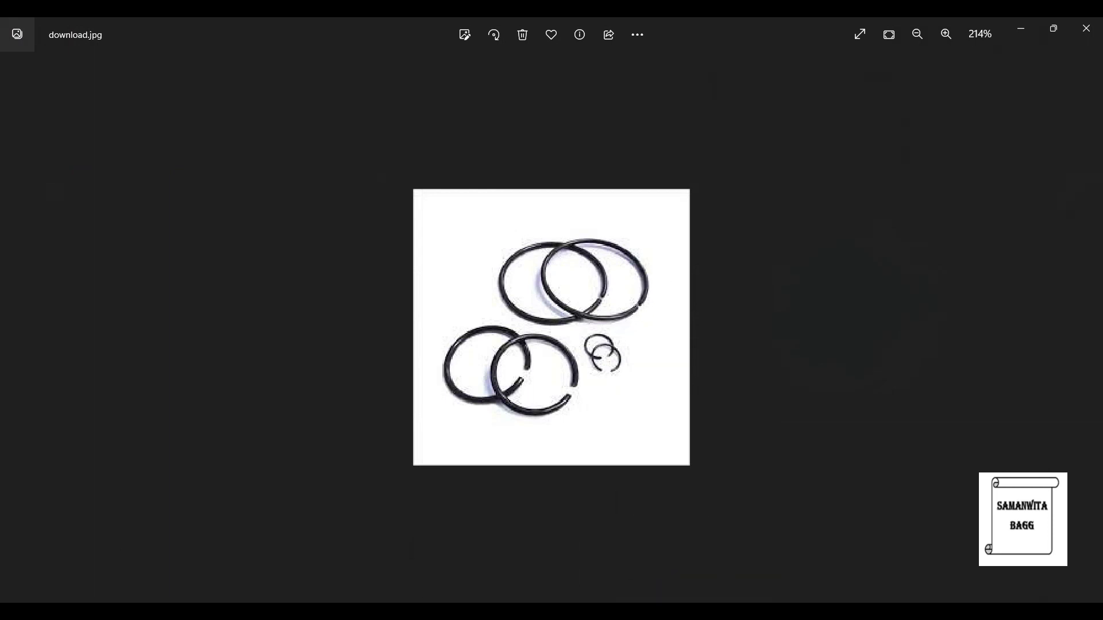
mouse_move(726, 611)
left_click(652, 574)
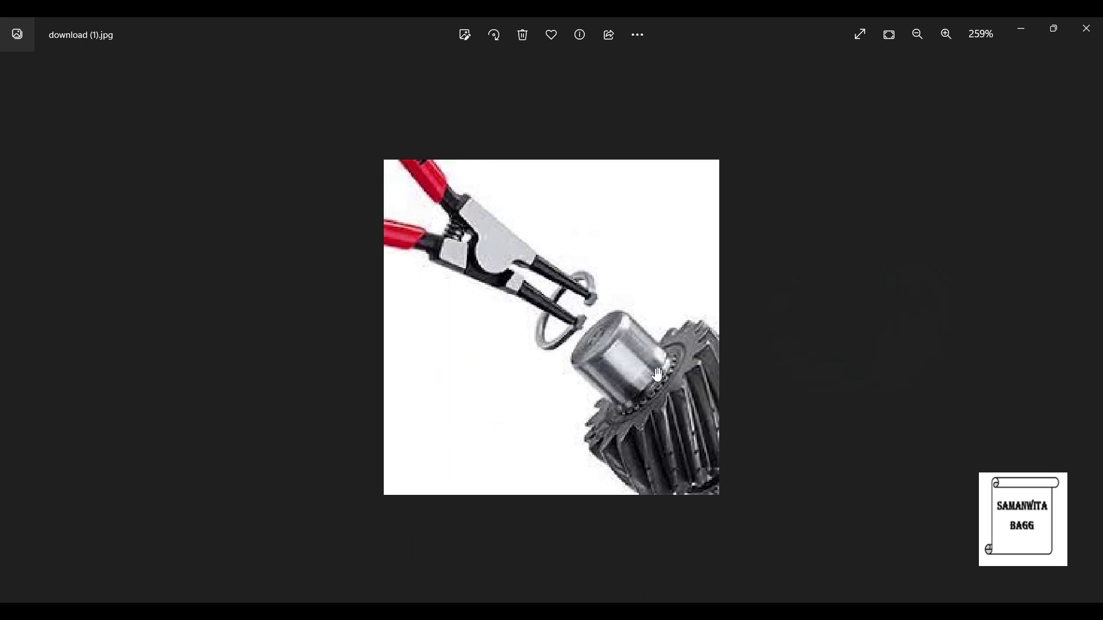
mouse_move(726, 612)
left_click(493, 549)
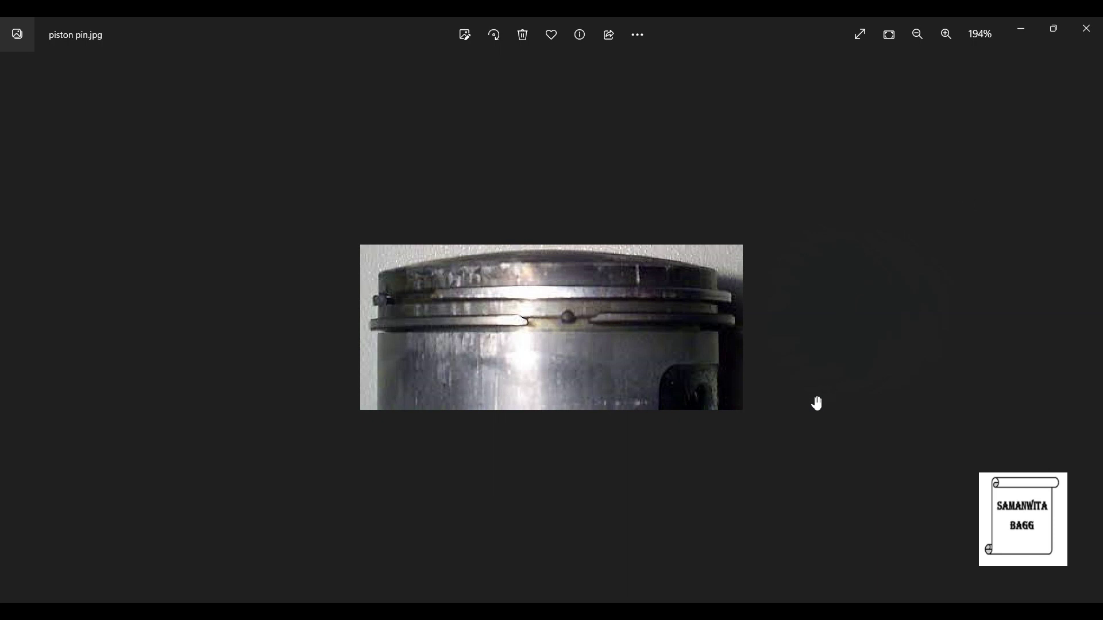
mouse_move(738, 599)
left_click(947, 561)
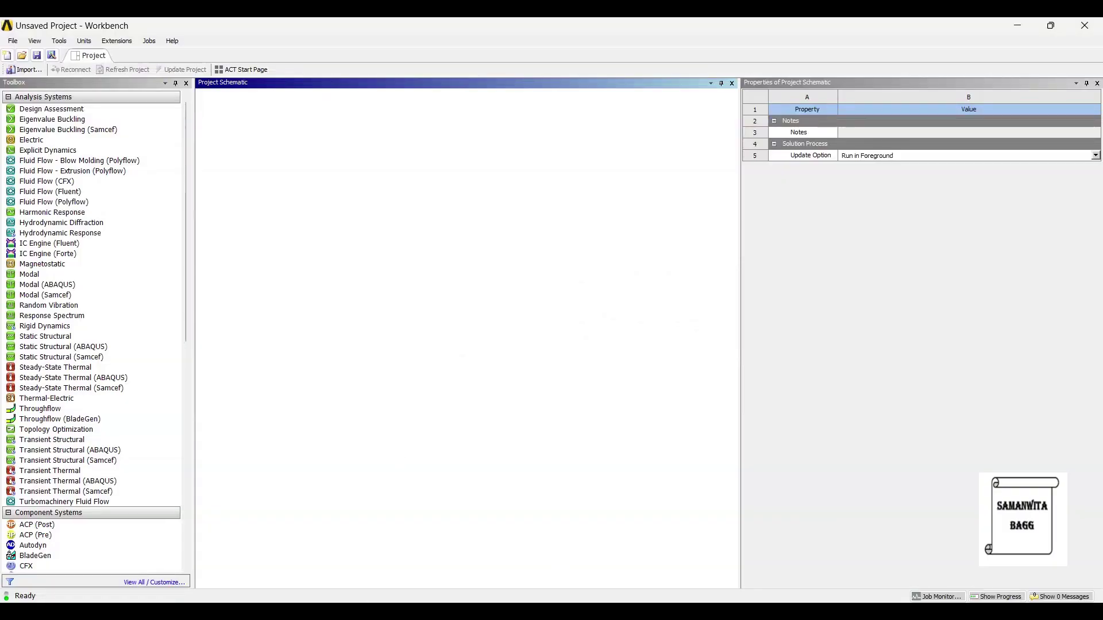
Add a standalone Geometry system to the project and open it in DesignModeler with millimetre units.
scroll(94, 469, "down", 4)
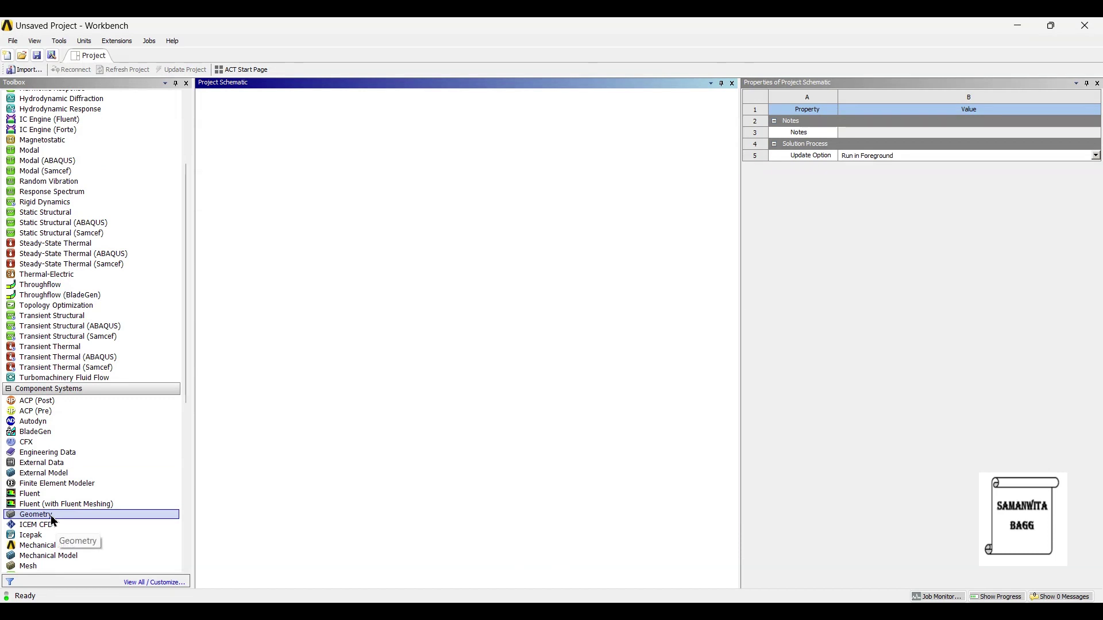
double_click(46, 516)
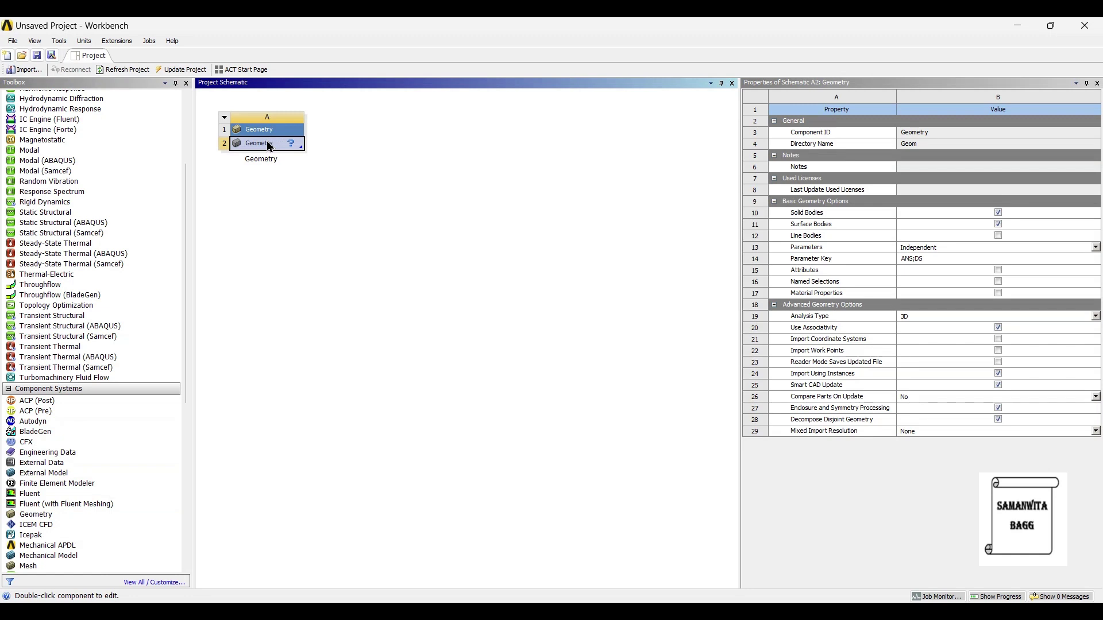
right_click(267, 143)
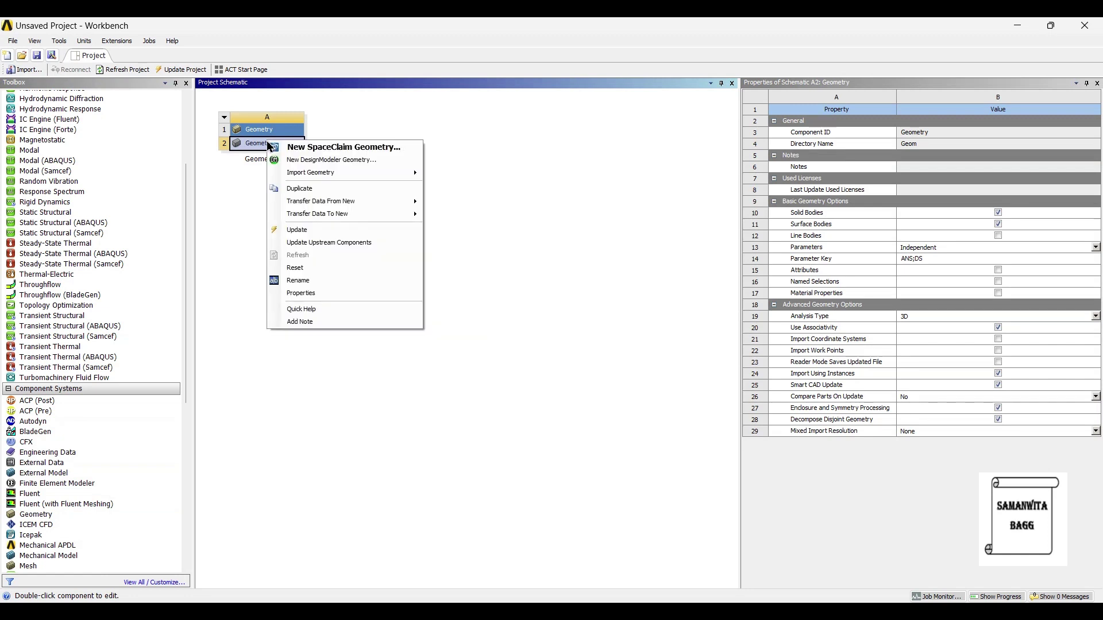
left_click(304, 159)
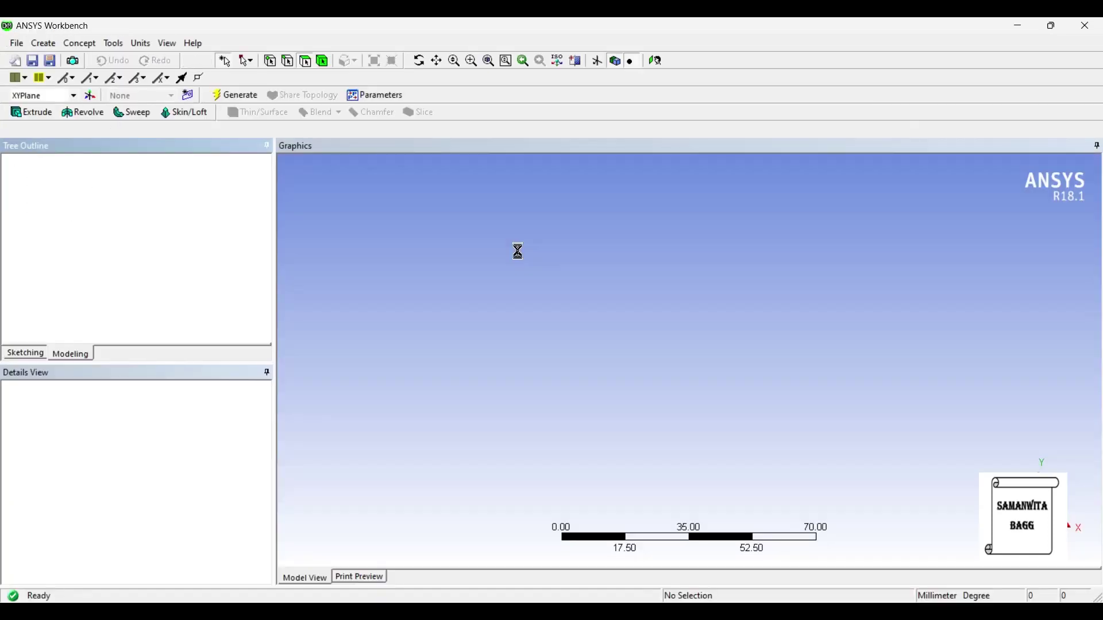
left_click(142, 44)
left_click(163, 92)
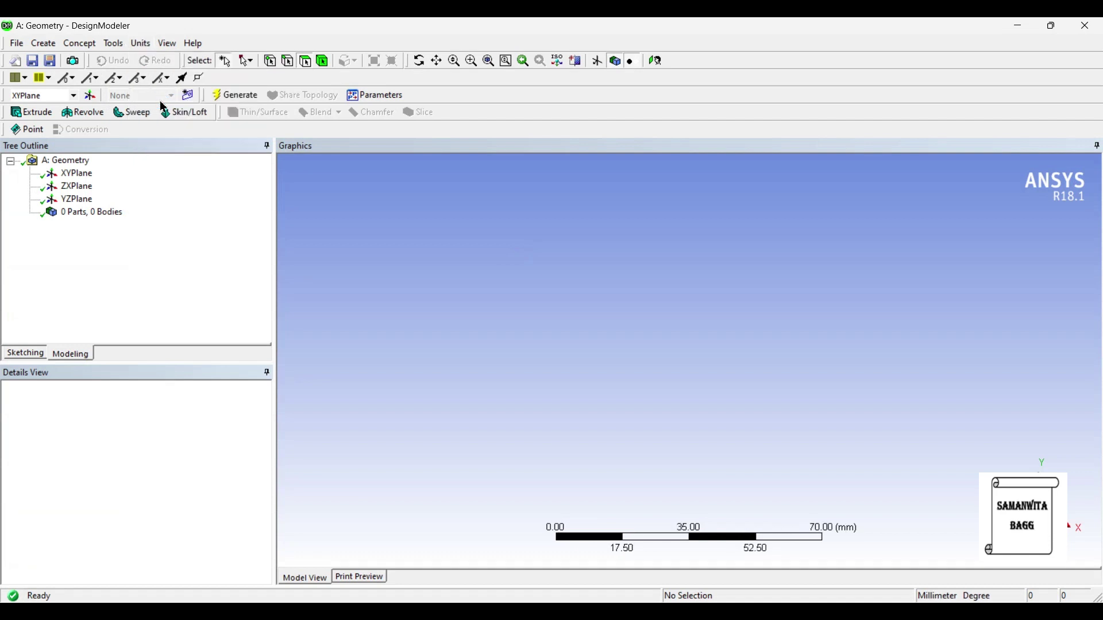
Sketch two concentric circles centred on the origin of XYPlane, about 106 mm and 86 mm in diameter.
left_click(77, 174)
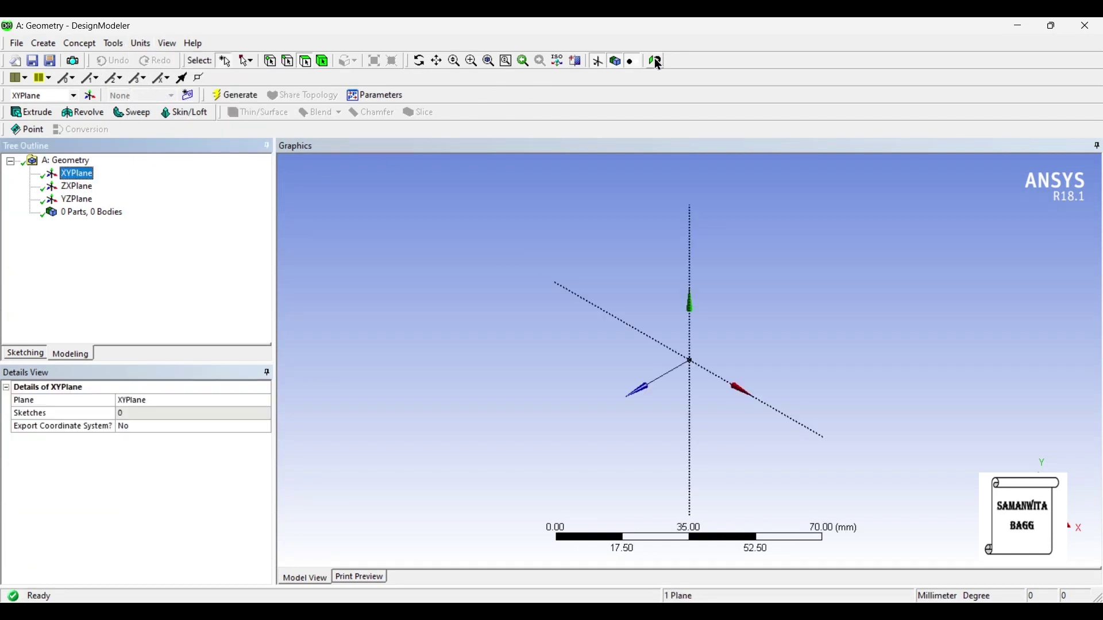
left_click(615, 60)
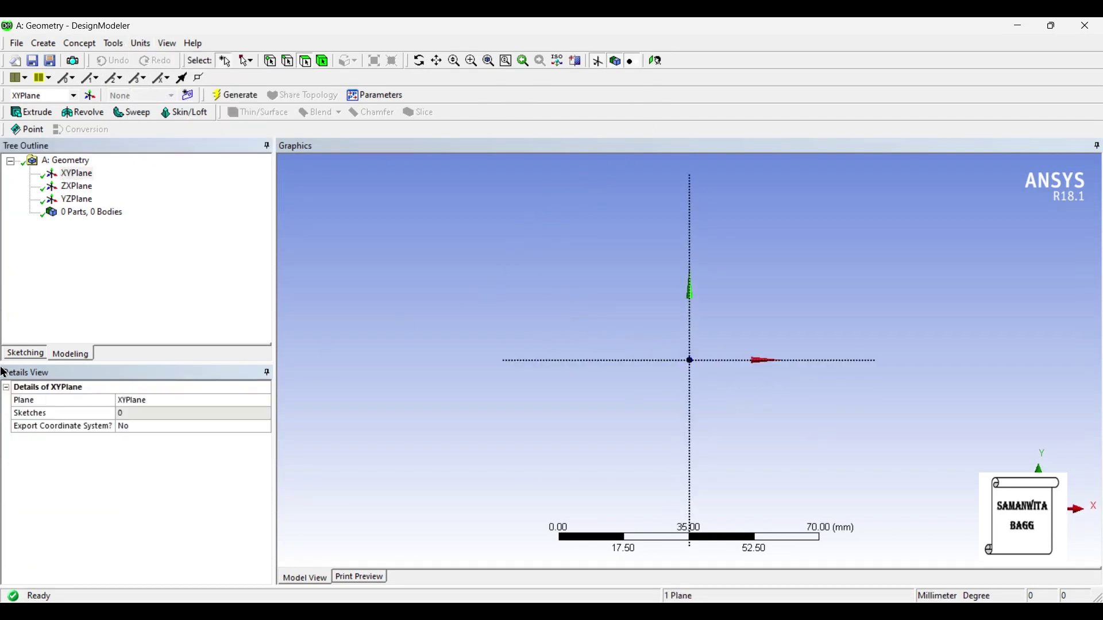
left_click(23, 356)
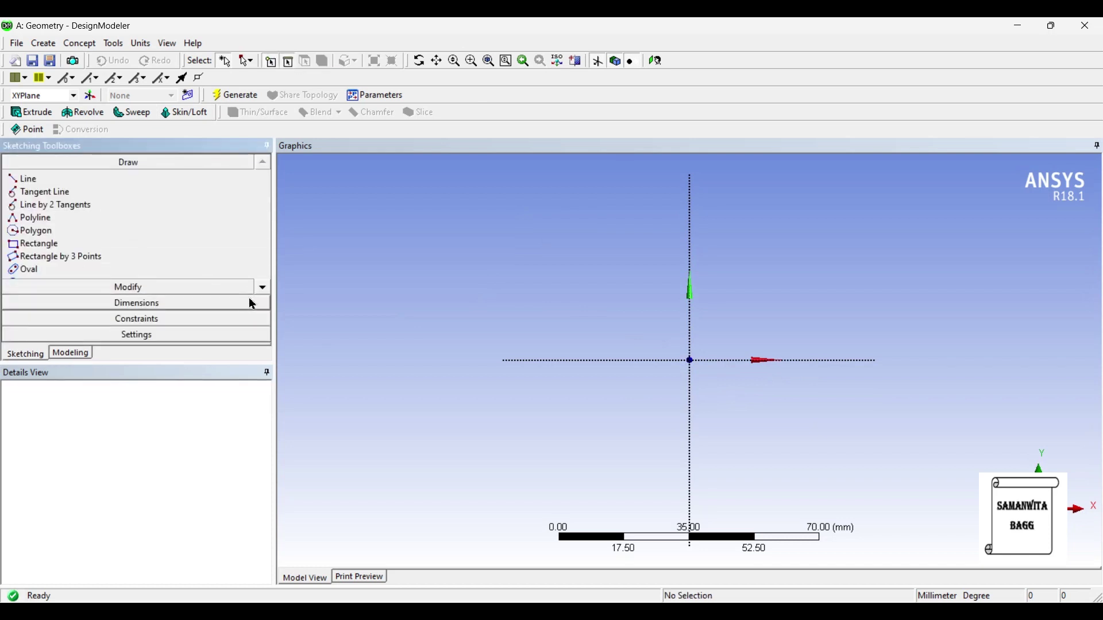
left_click(263, 291)
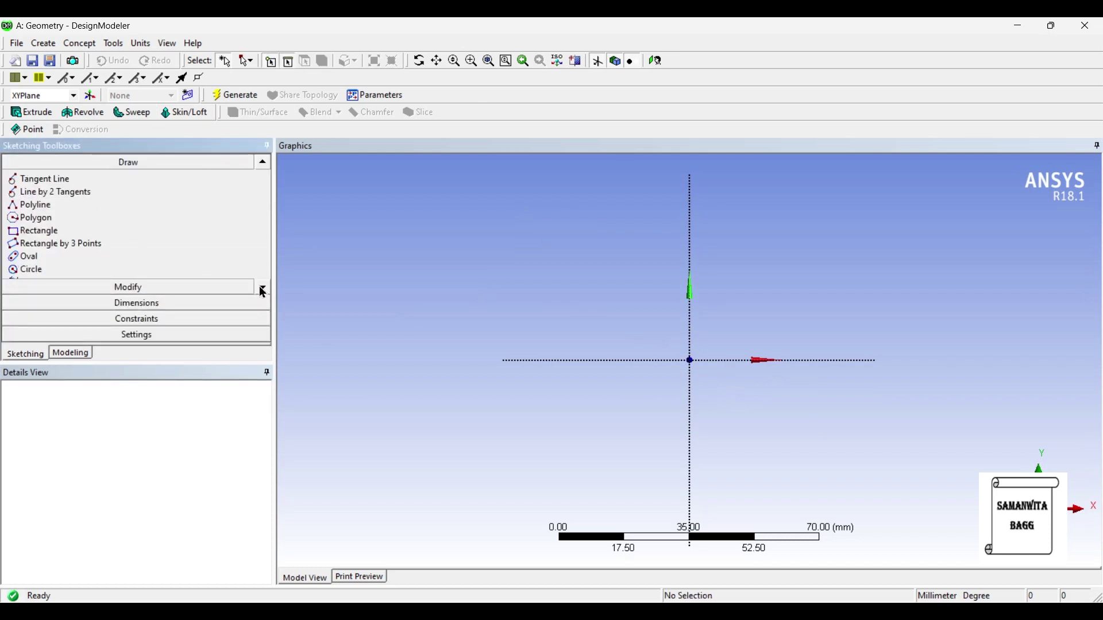
left_click(49, 273)
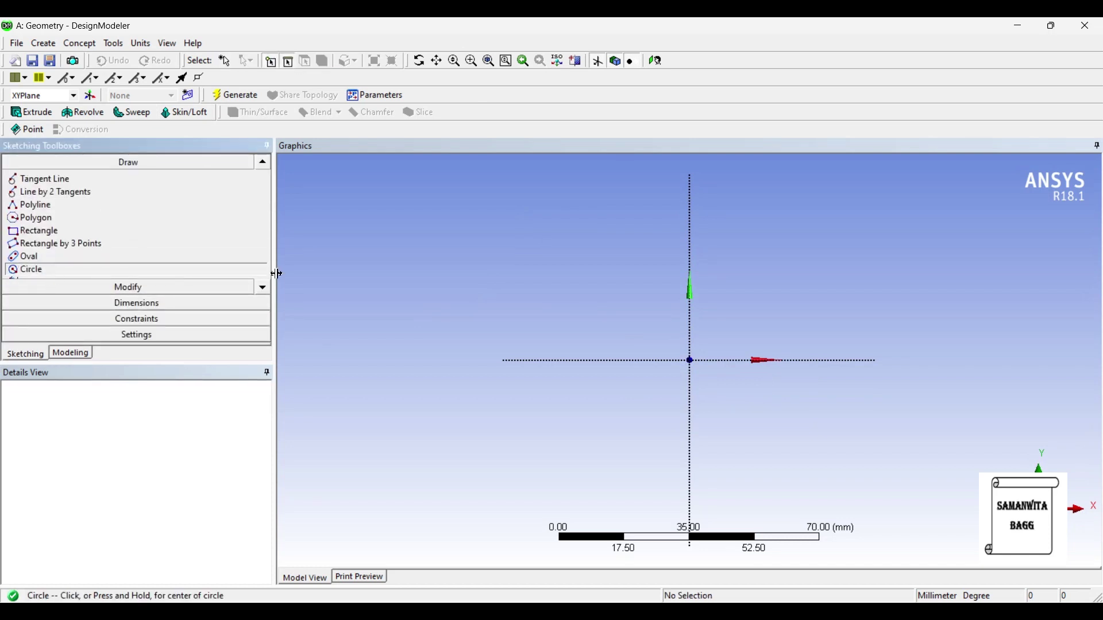
left_click(691, 360)
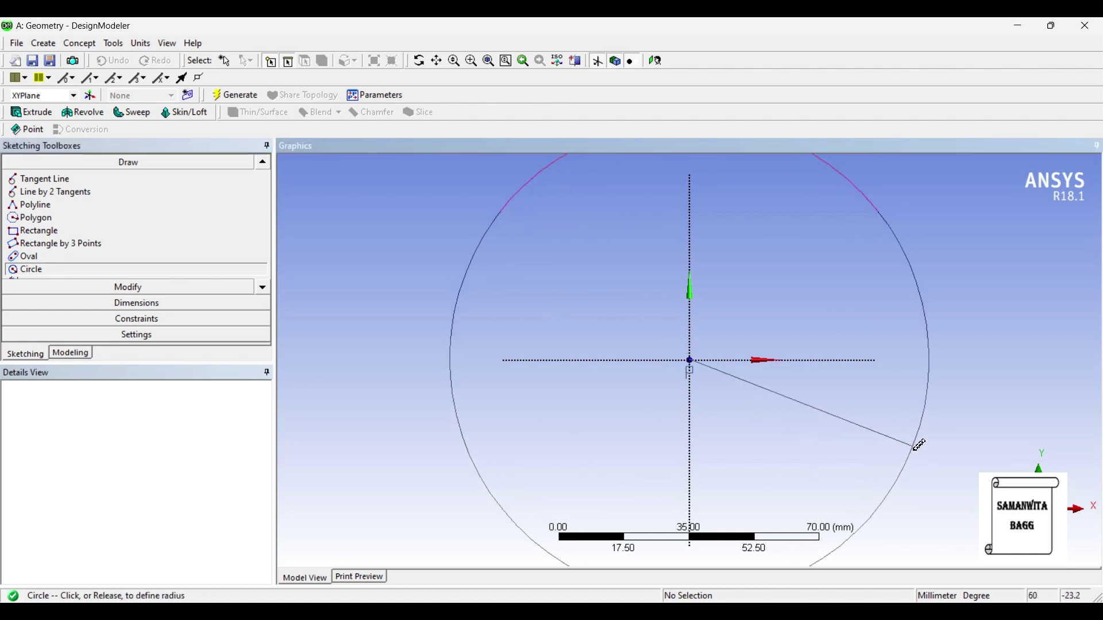
left_click(879, 423)
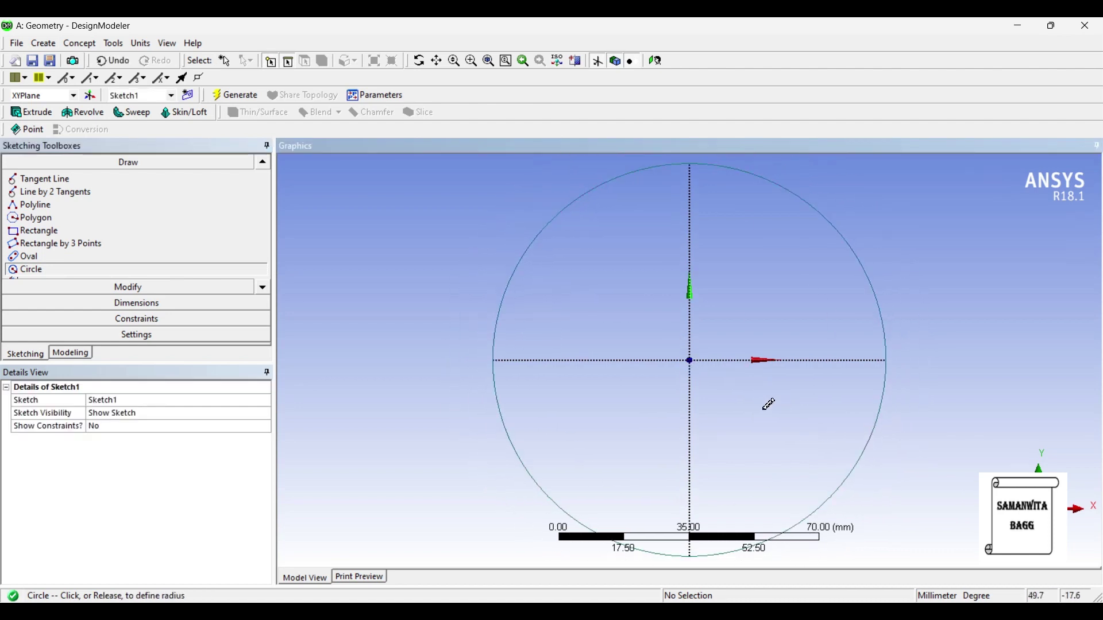
left_click(691, 360)
left_click(827, 445)
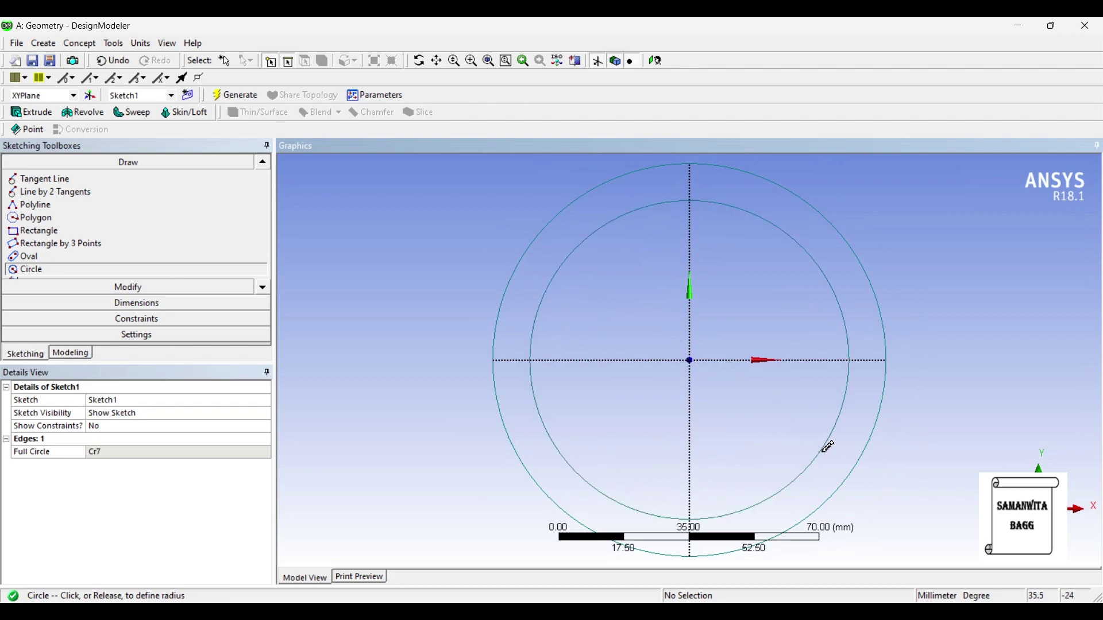
Dimension the diameters of the outer and inner circles.
left_click(139, 305)
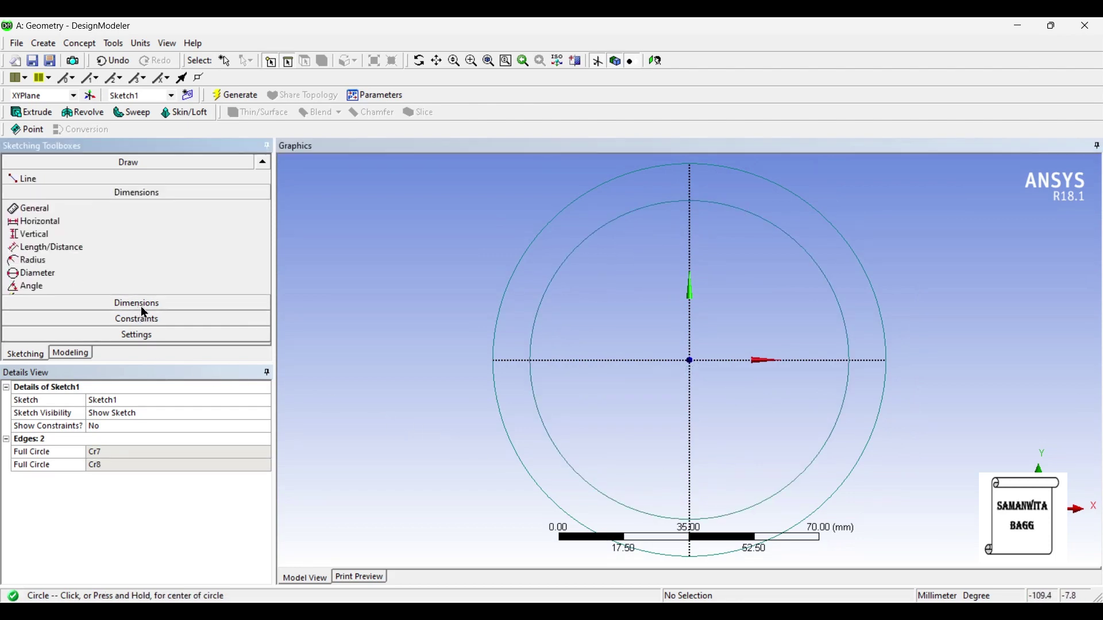
left_click(854, 240)
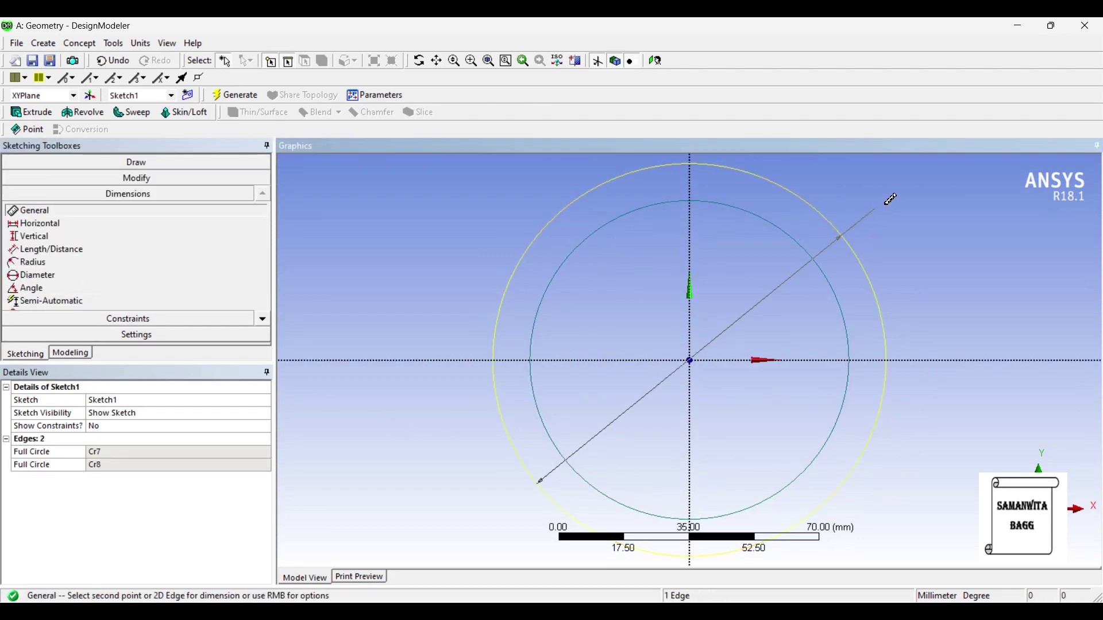
left_click(885, 204)
left_click(839, 287)
left_click(891, 265)
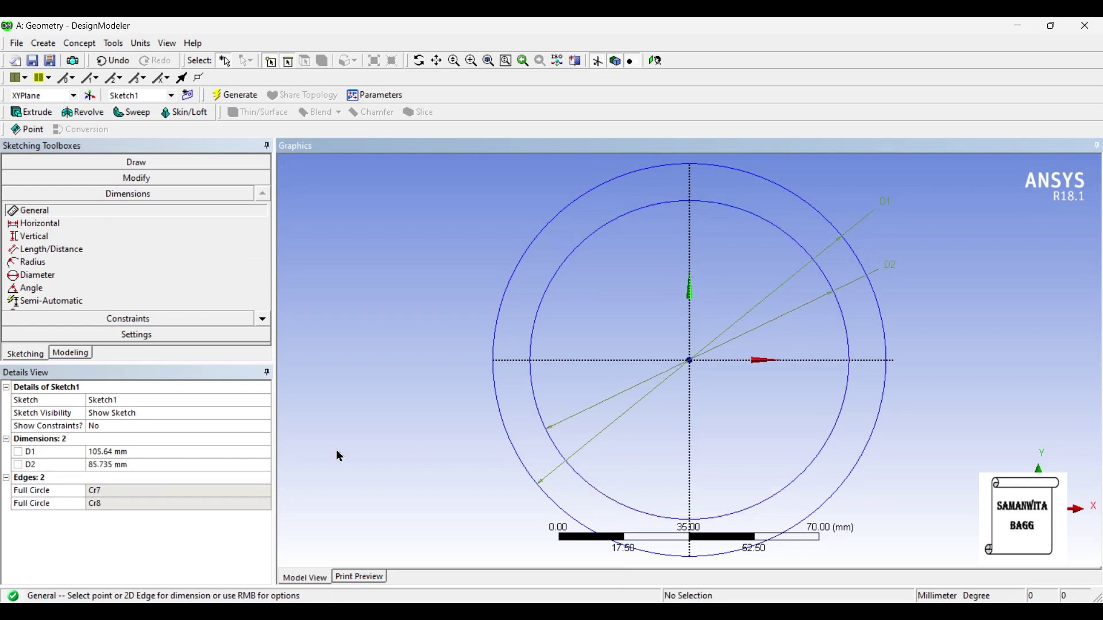
Set the outer circle's diameter to 94 mm and the inner circle's diameter to 86 mm.
left_click(134, 452)
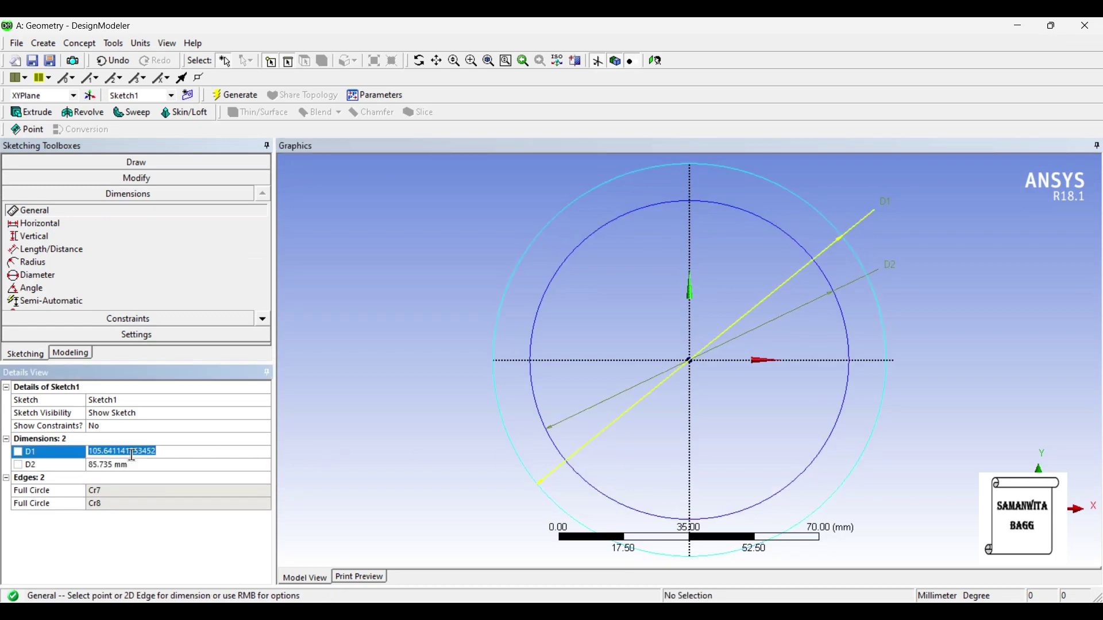
type("95")
key("Return")
left_click(133, 465)
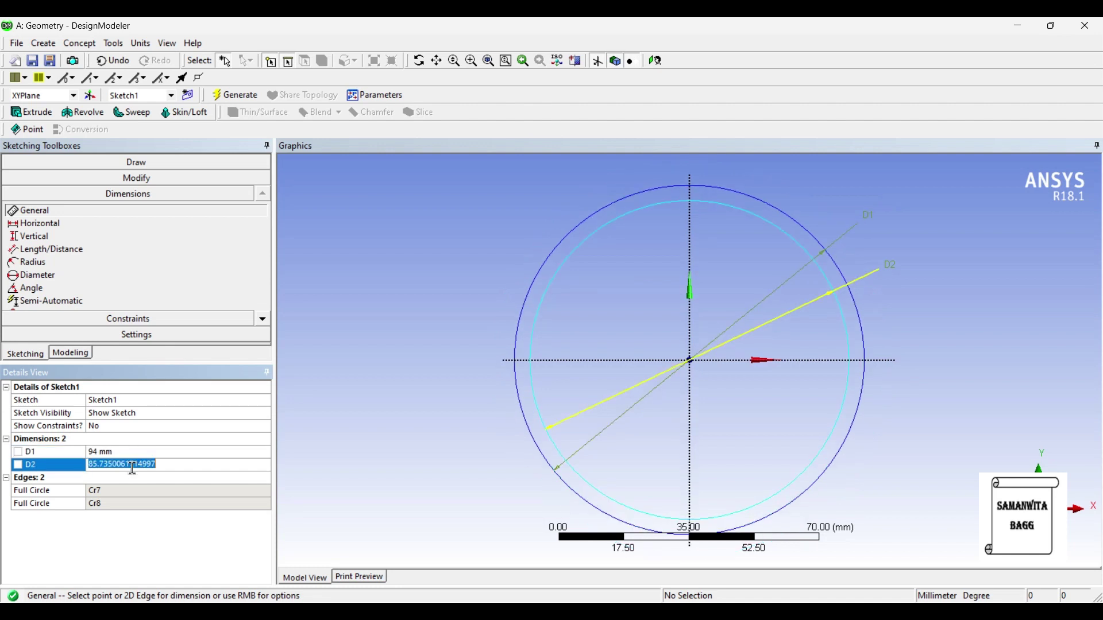
type("86")
key("Return")
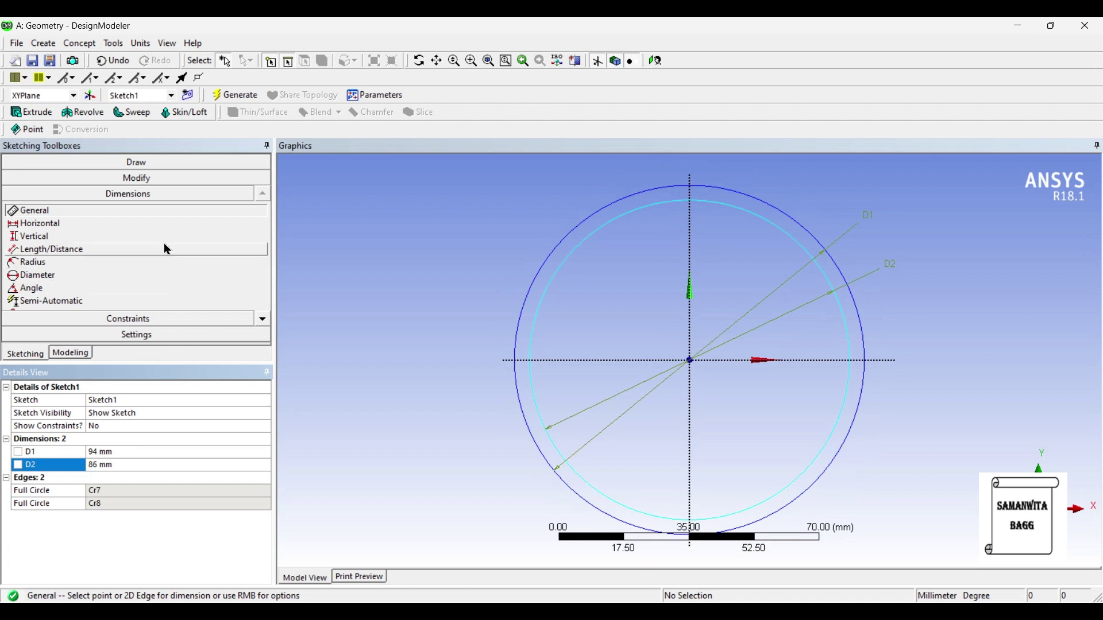
Extrude the two-circle sketch by 3 mm in the normal direction as added material and generate the ring body.
left_click(72, 354)
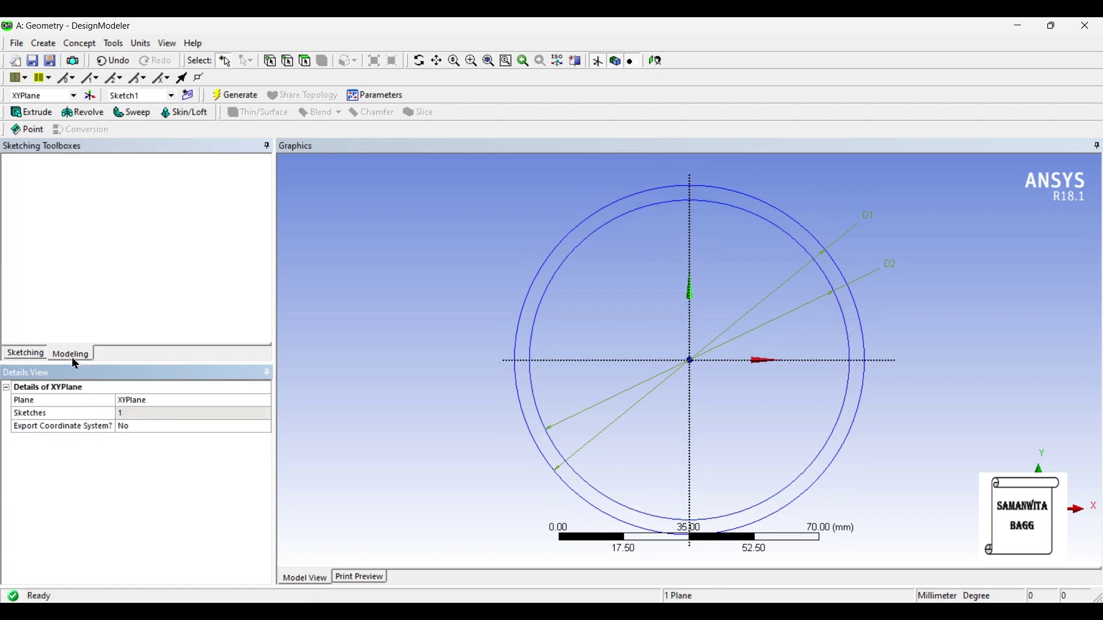
left_click(42, 113)
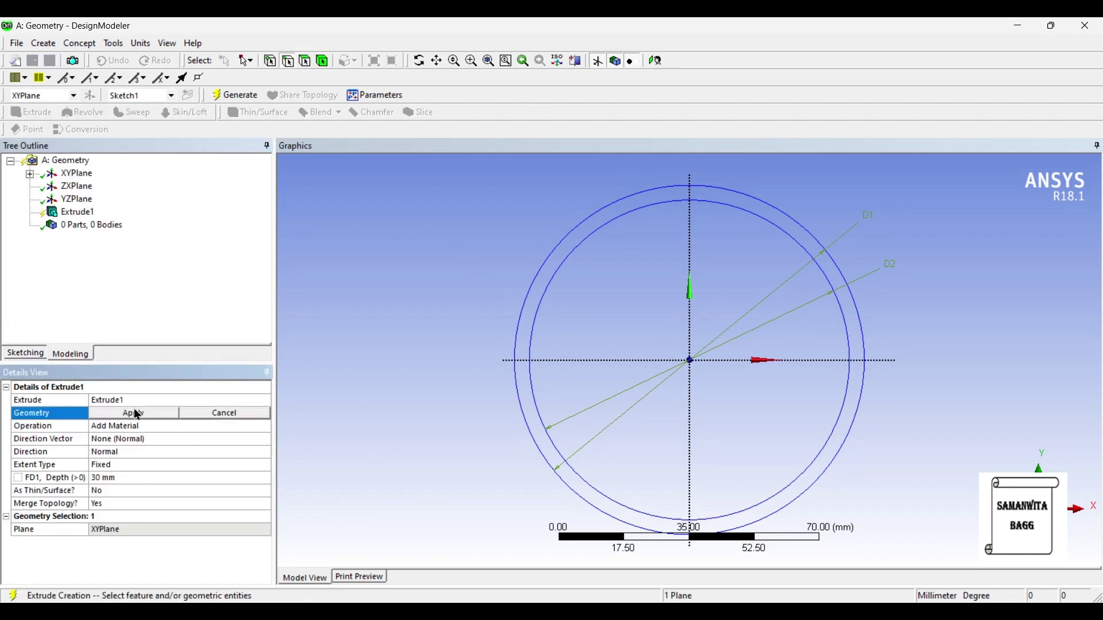
left_click(30, 174)
left_click(80, 188)
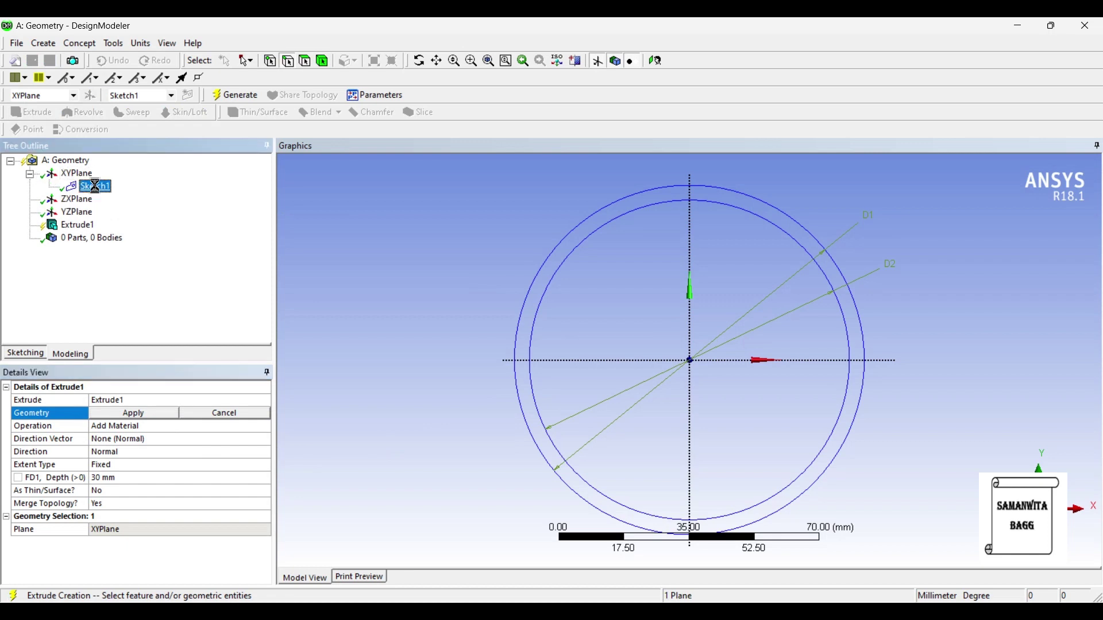
left_click(125, 414)
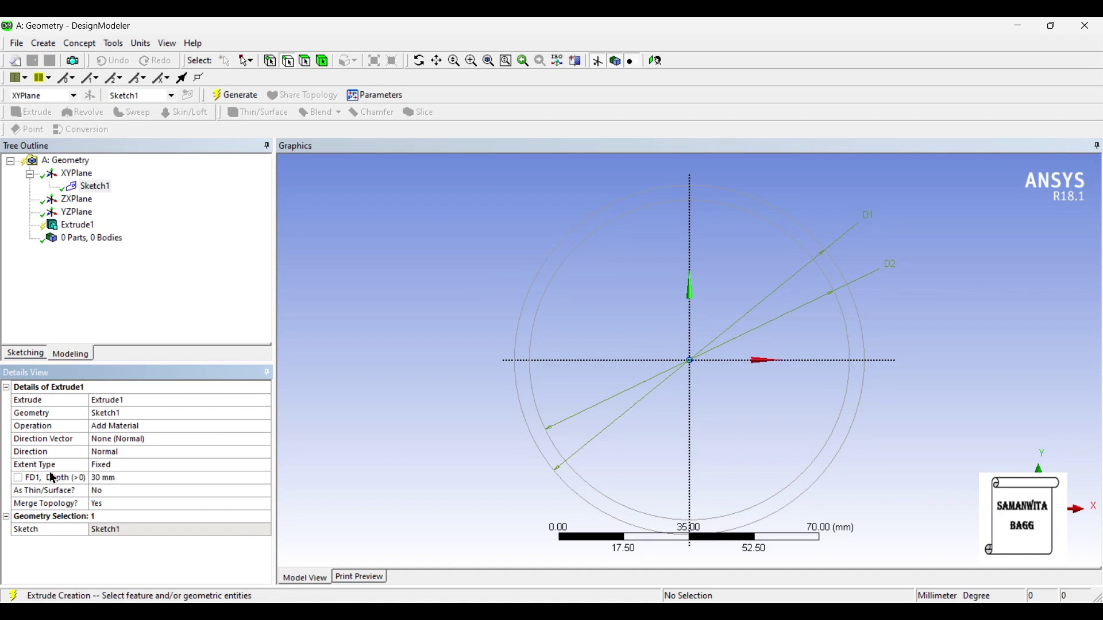
left_click(112, 477)
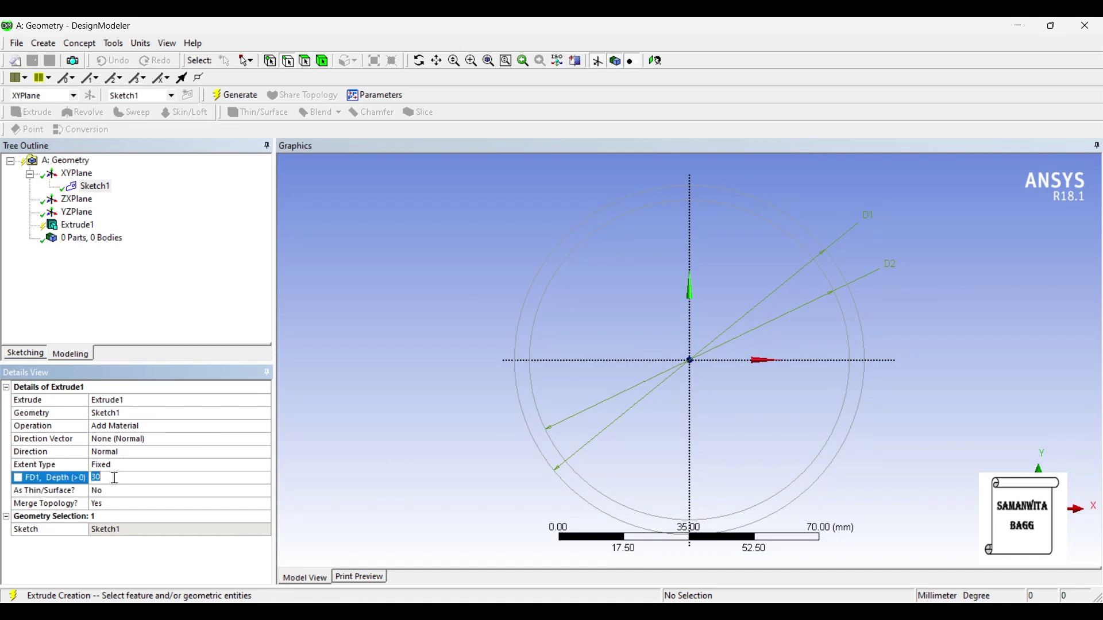
key("Return")
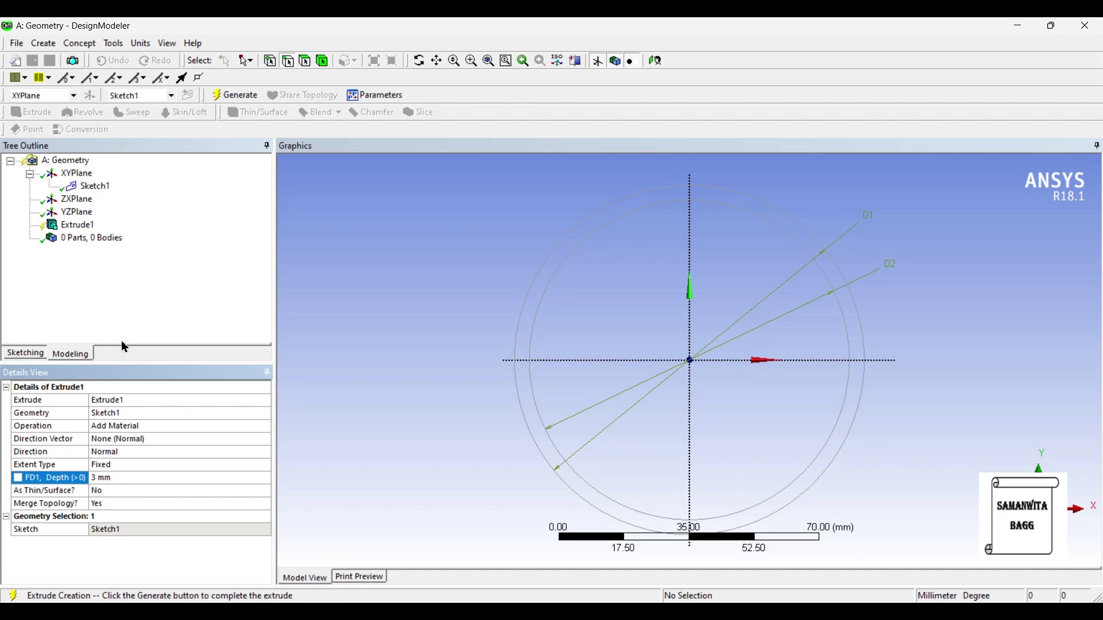
left_click(235, 95)
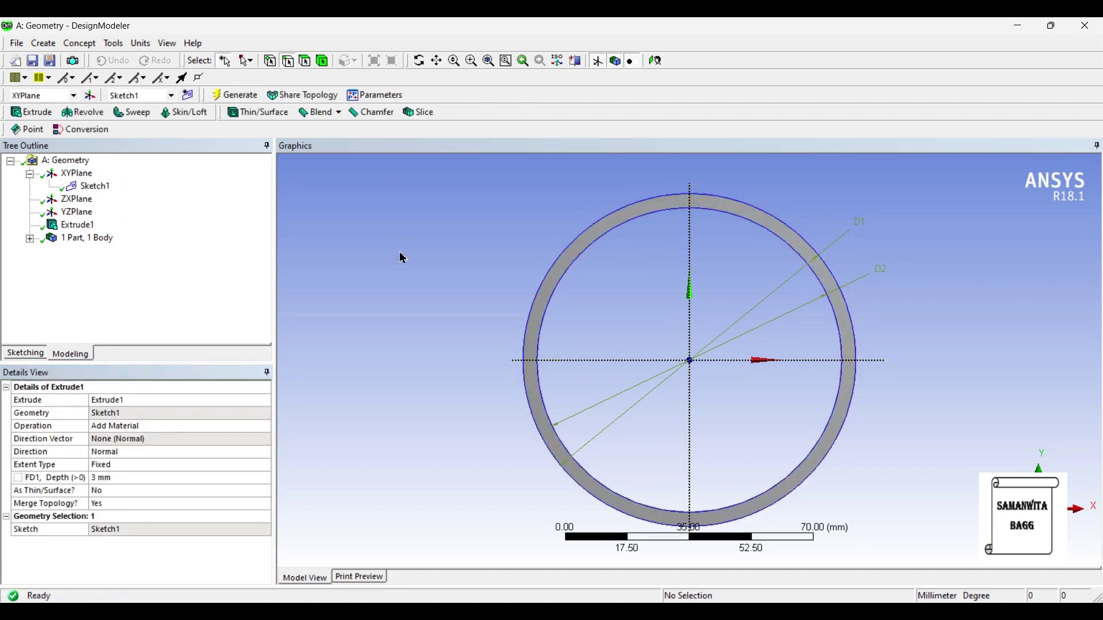
On YZPlane, sketch a slanted three-point rectangle about 13 mm wide crossing the ring's side profile near the origin.
middle_click_drag(580, 299, 526, 256)
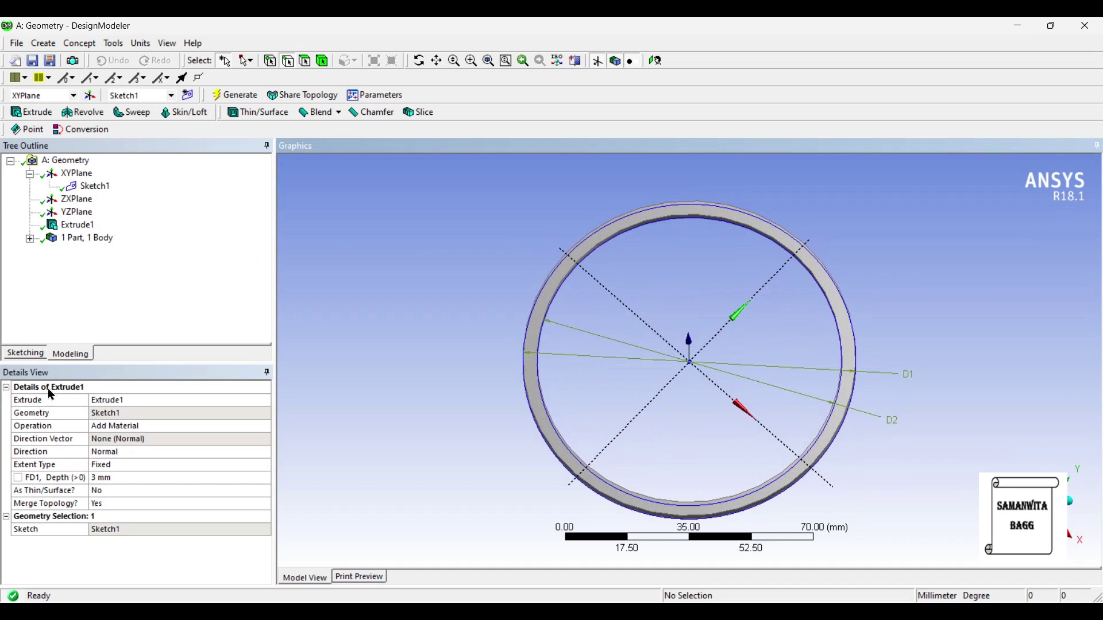
left_click(77, 212)
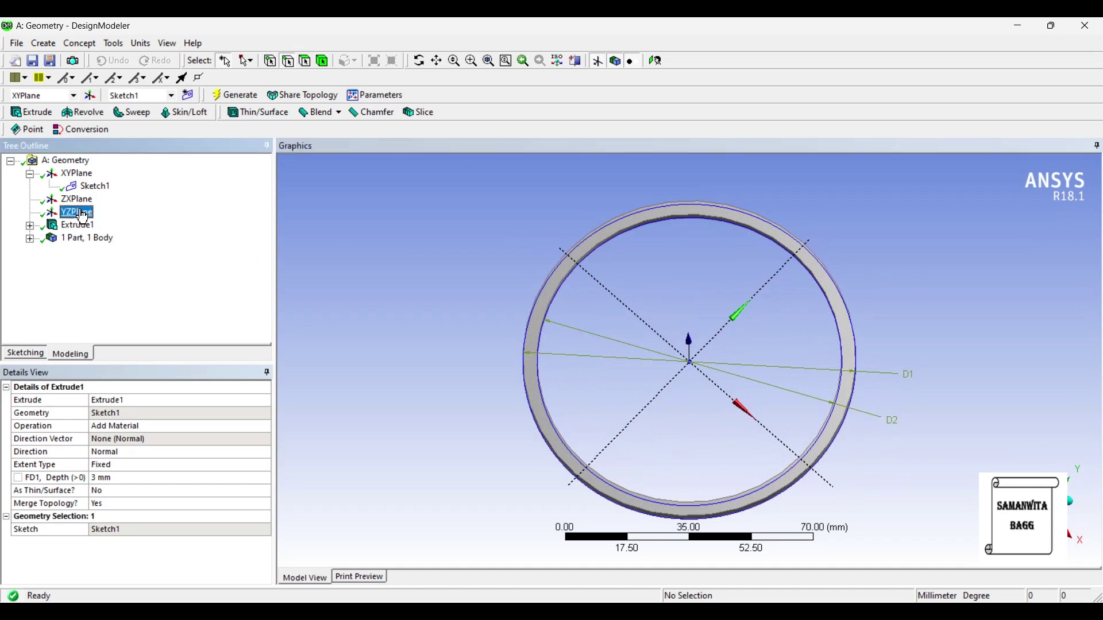
left_click(655, 60)
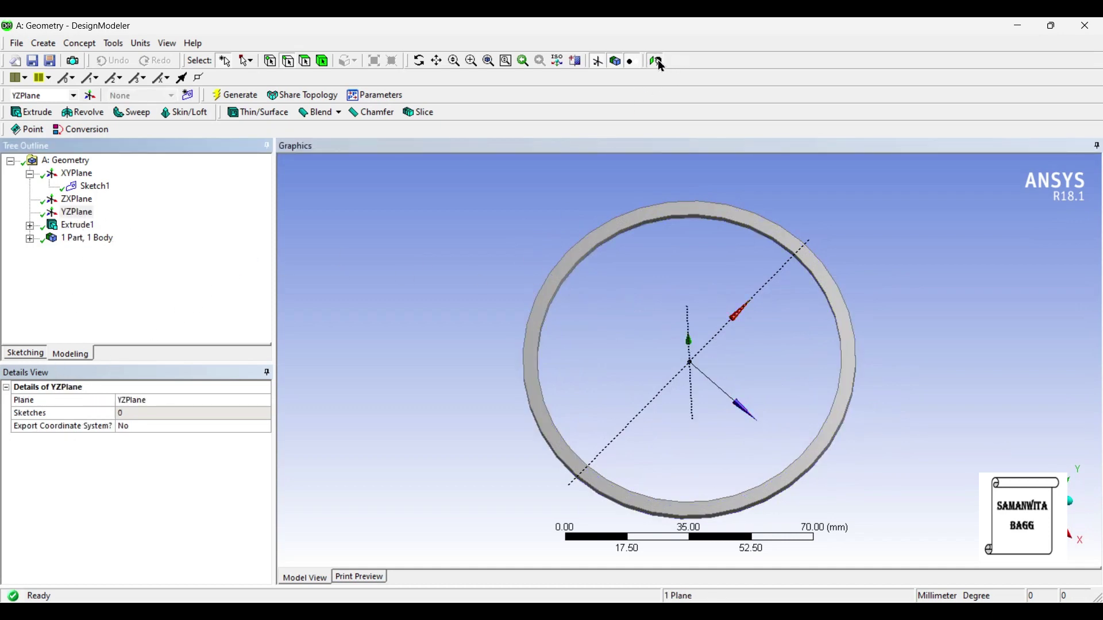
scroll(627, 307, "up", 5)
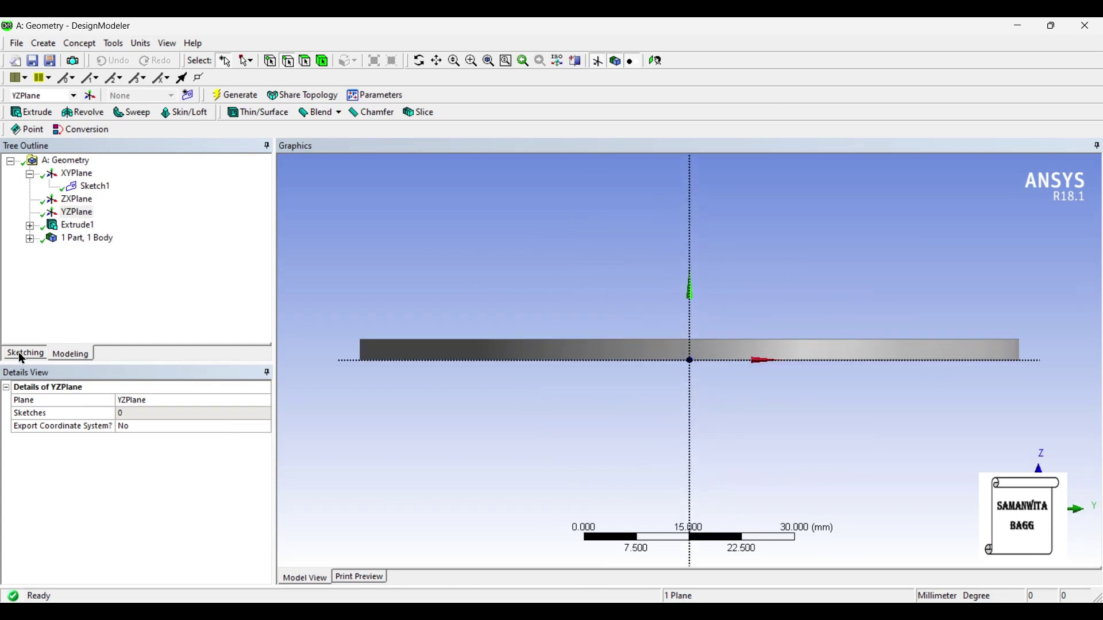
left_click(21, 354)
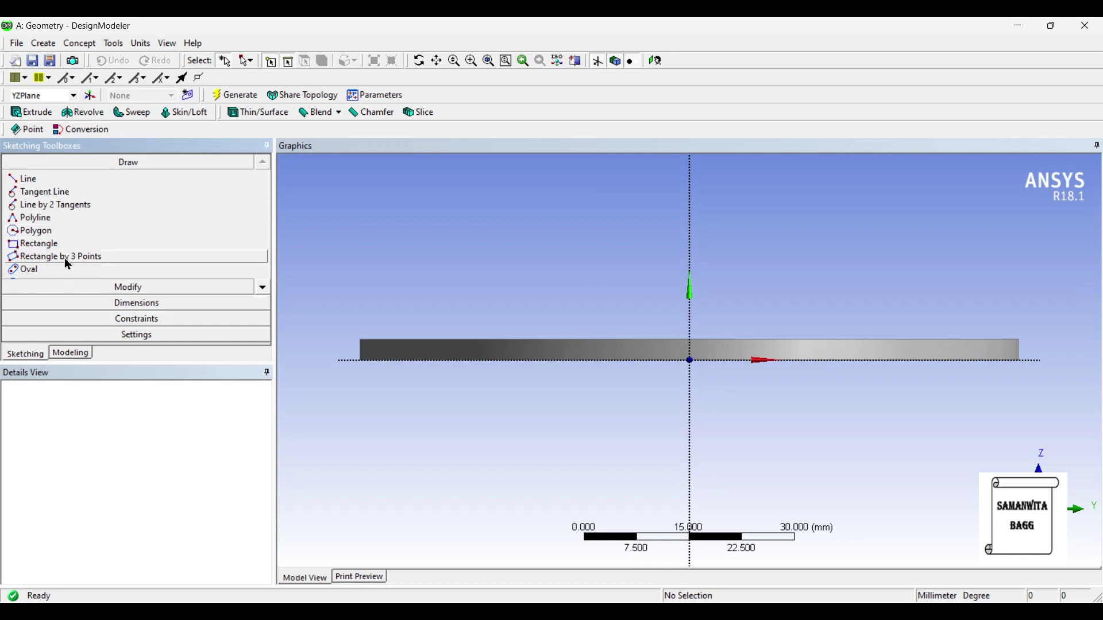
left_click(95, 263)
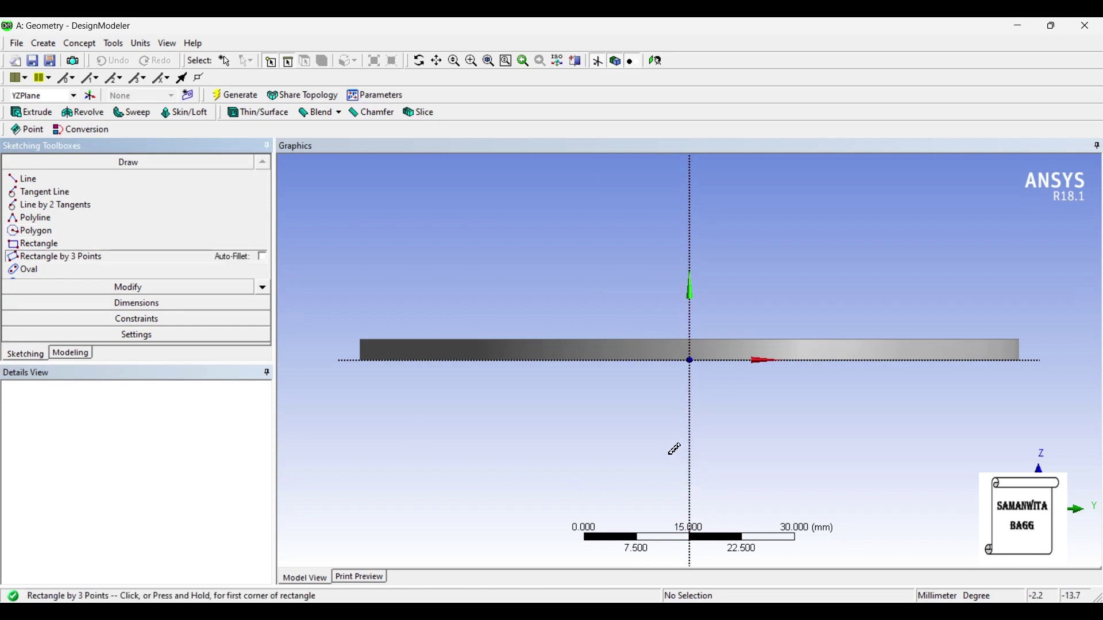
left_click_drag(655, 461, 784, 290)
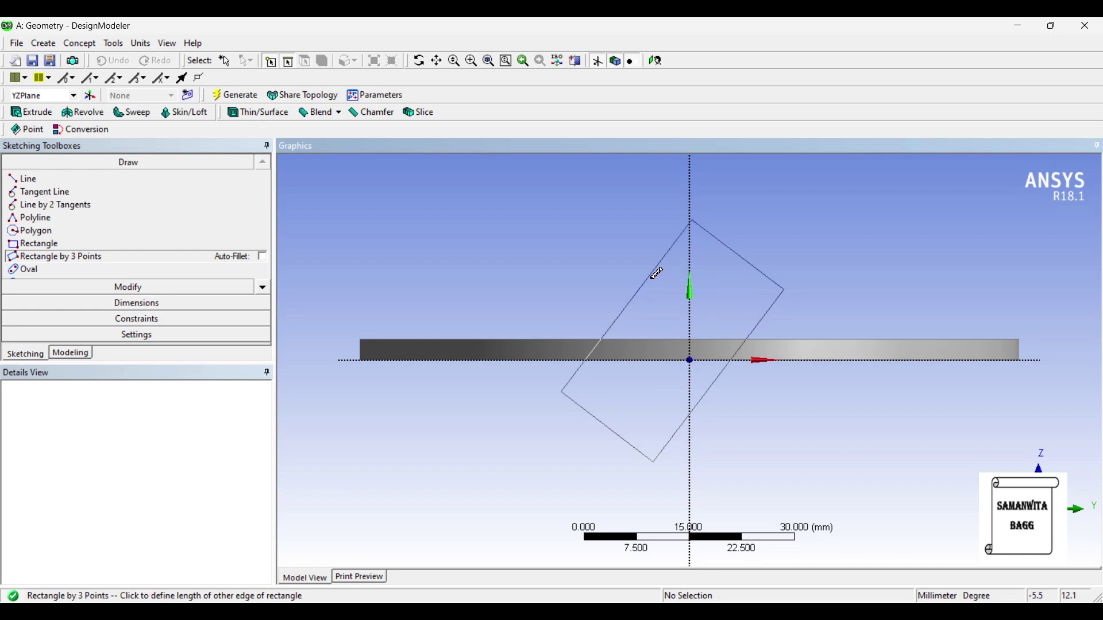
left_click(663, 303)
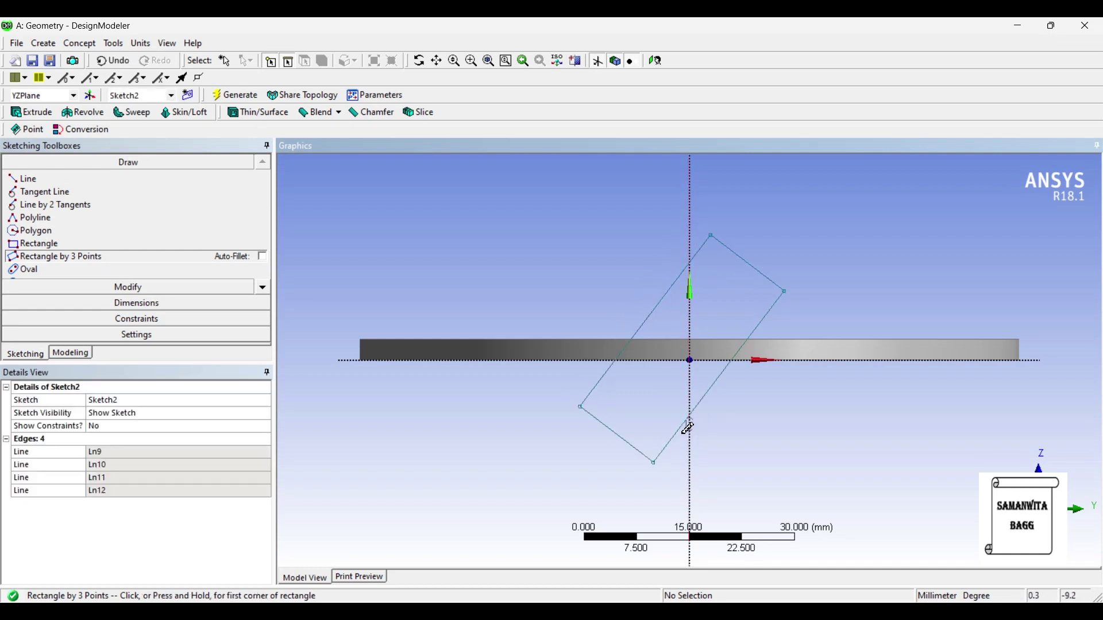
Dimension the short upper edge of the slanted rectangle and set its length to 1 mm.
left_click(161, 304)
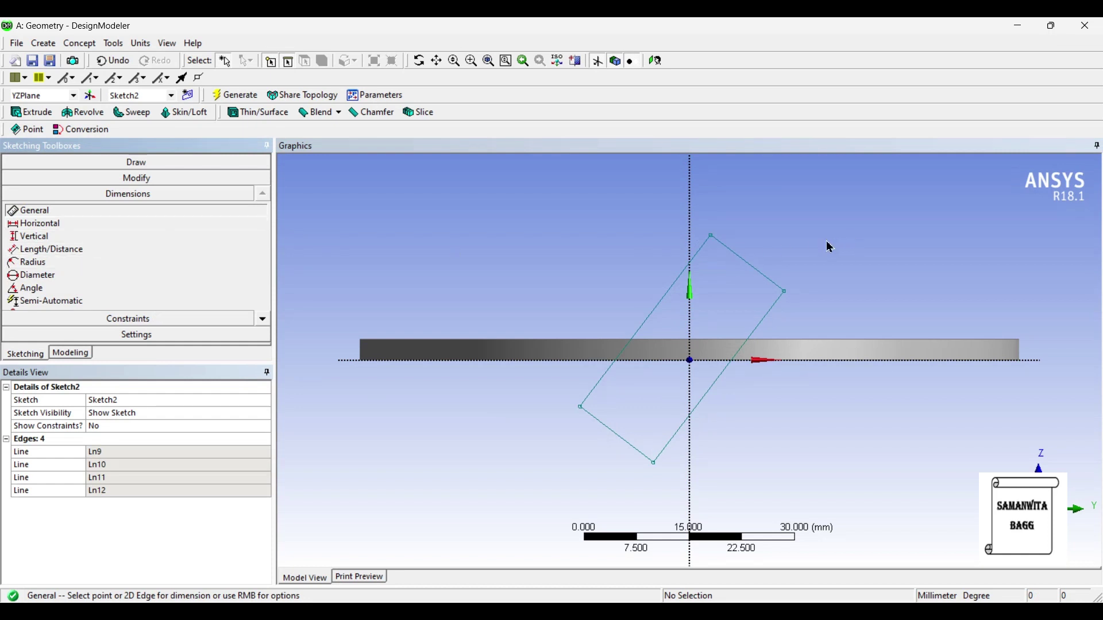
left_click(749, 263)
left_click(781, 206)
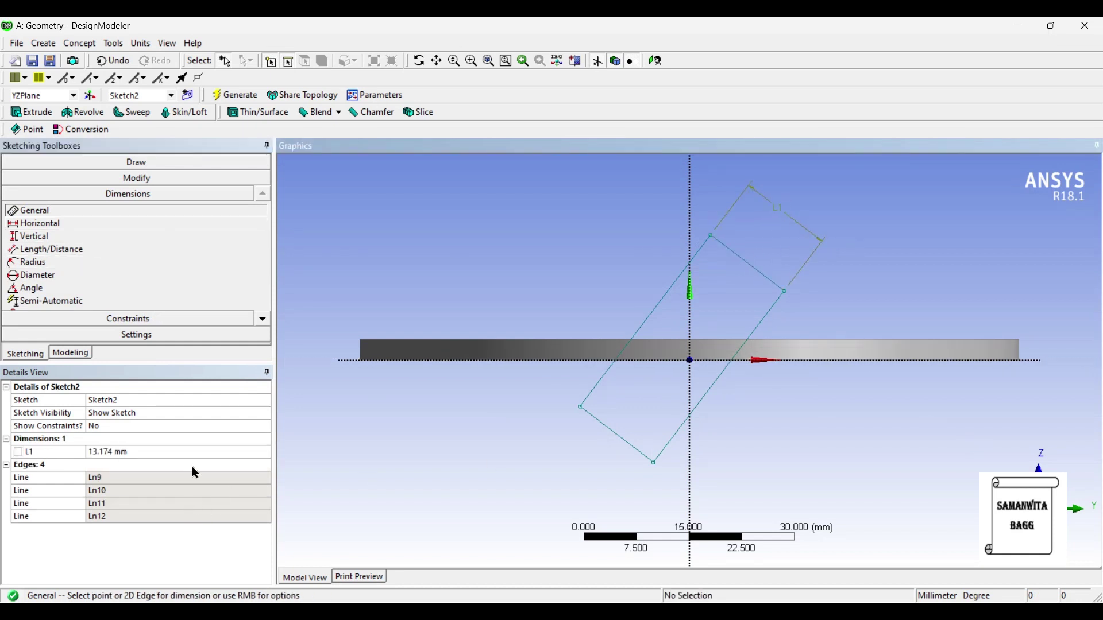
left_click(132, 453)
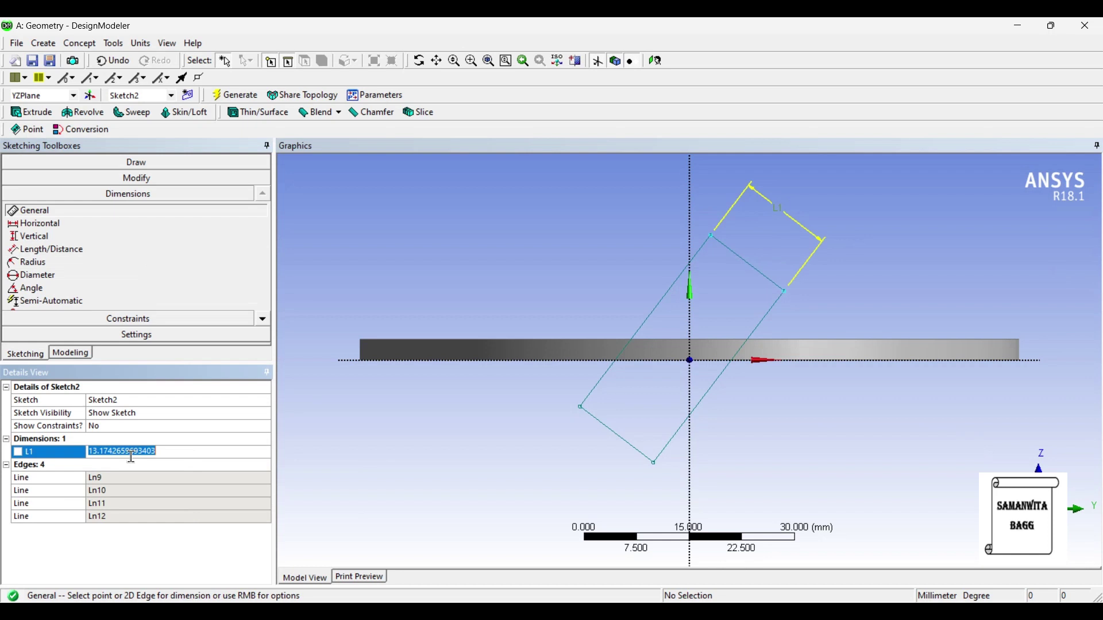
type("1")
key("Return")
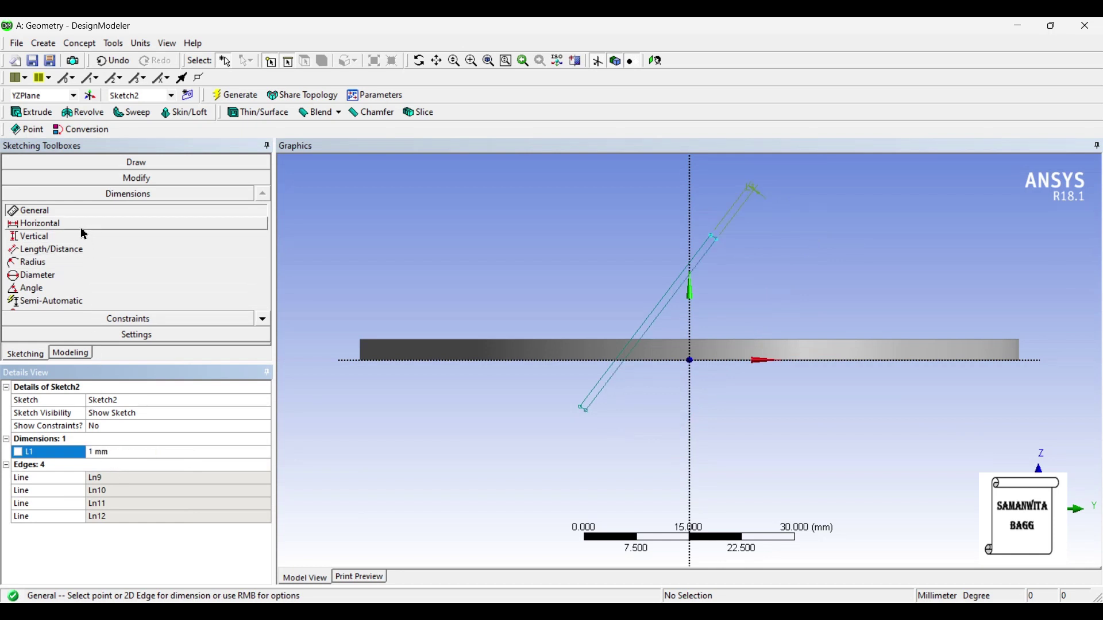
Add an angle dimension between the horizontal axis and the rectangle's long edge, and set it to 45°.
left_click(74, 291)
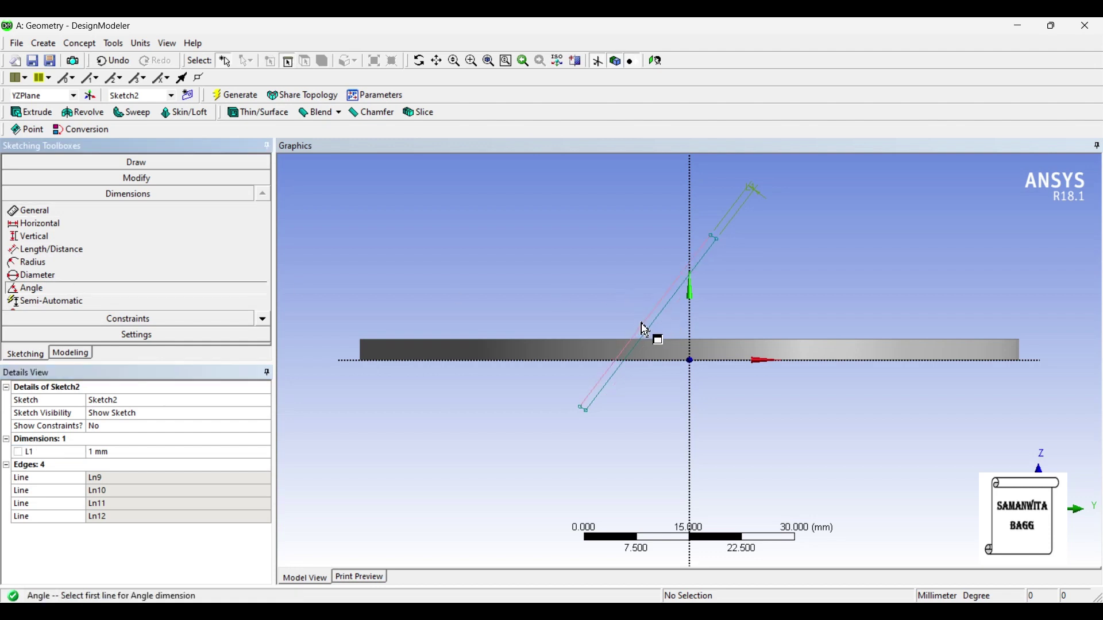
left_click(596, 360)
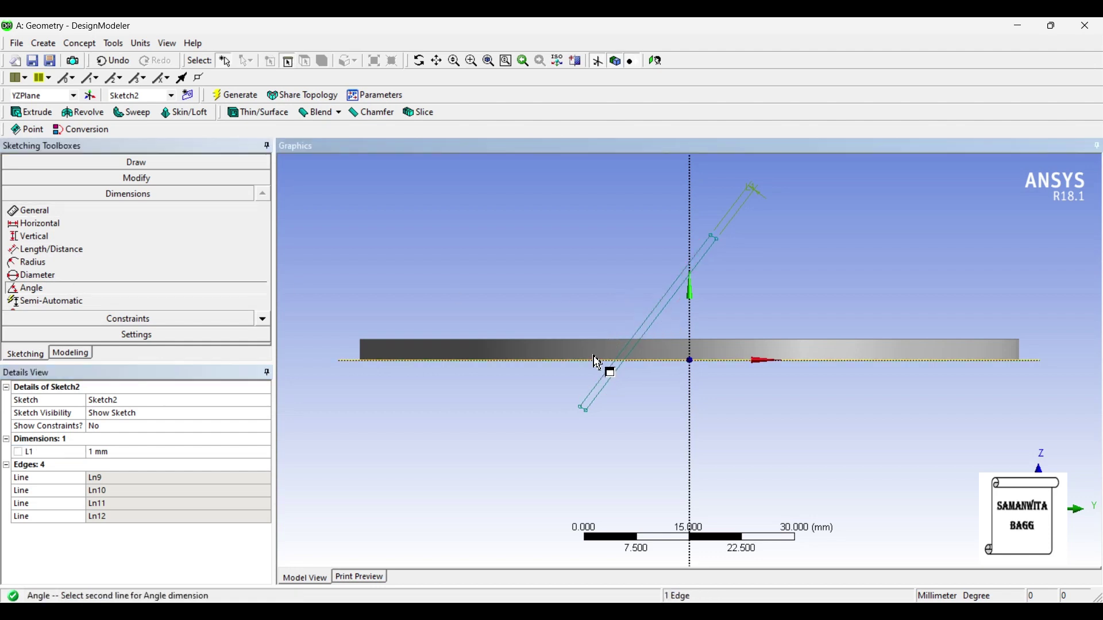
left_click(668, 301)
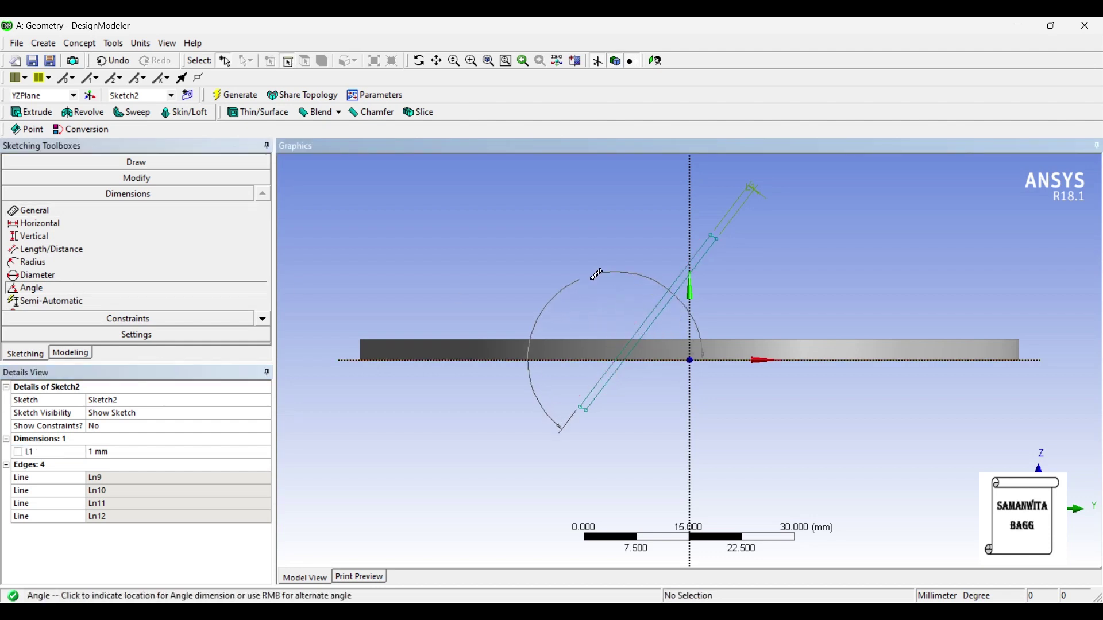
left_click(637, 447)
left_click(107, 453)
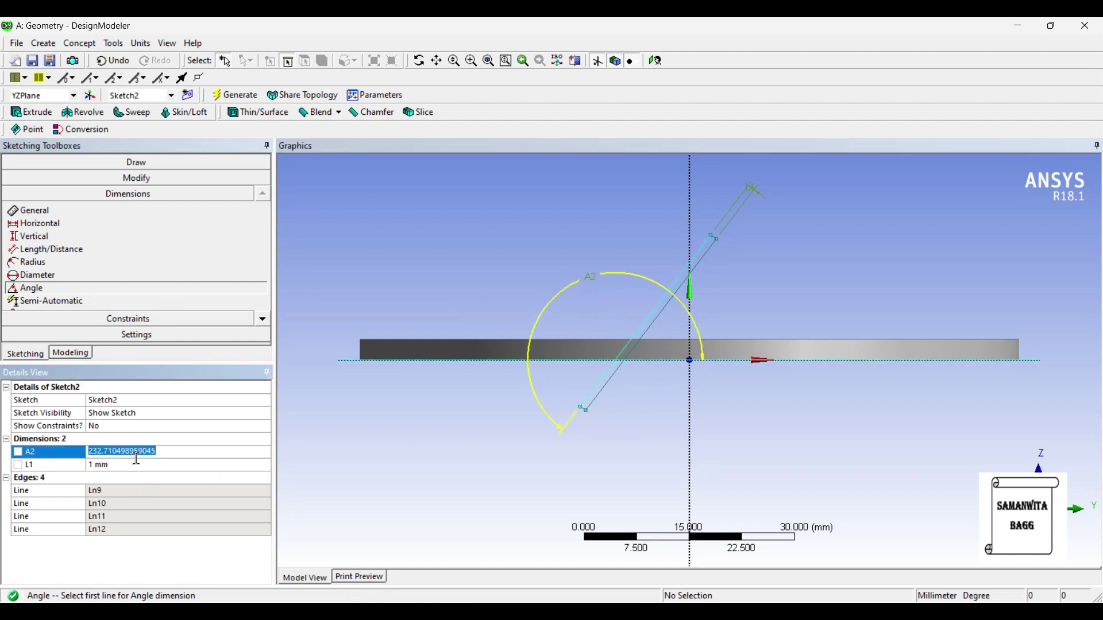
type("45")
key("Return")
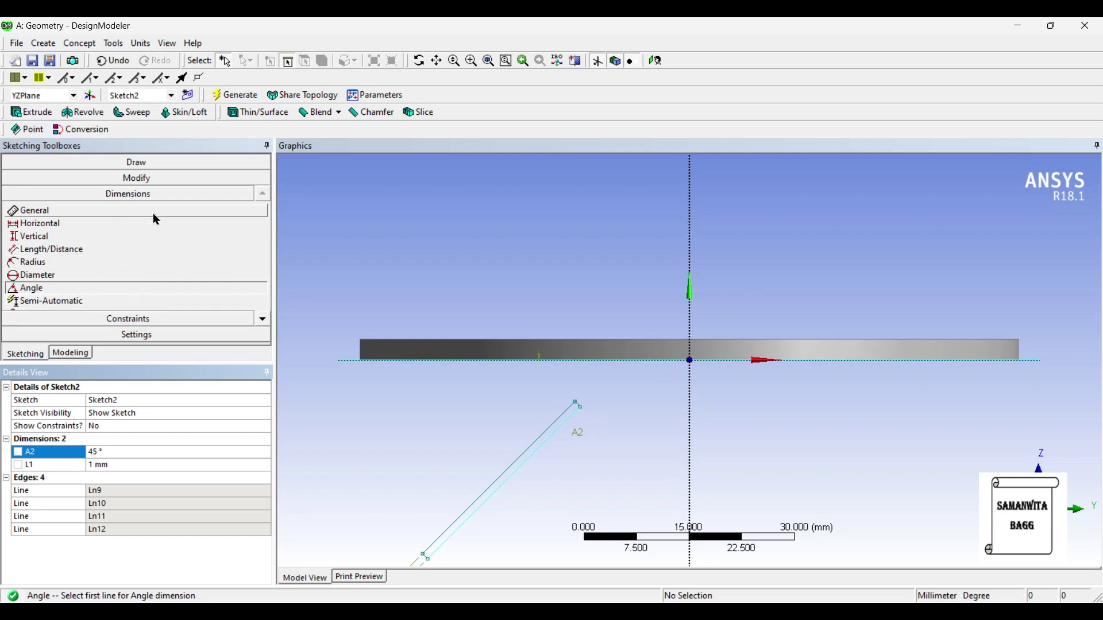
Move the narrow 45° rectangle by its upper corner so that it runs across the ring profile at the origin.
left_click(148, 185)
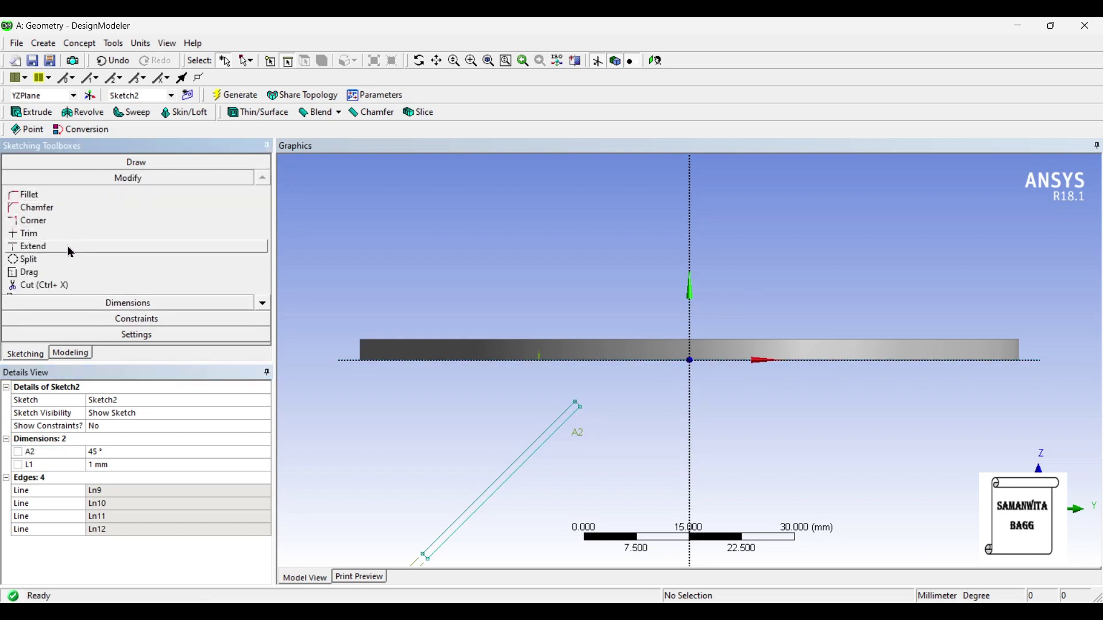
left_click(65, 276)
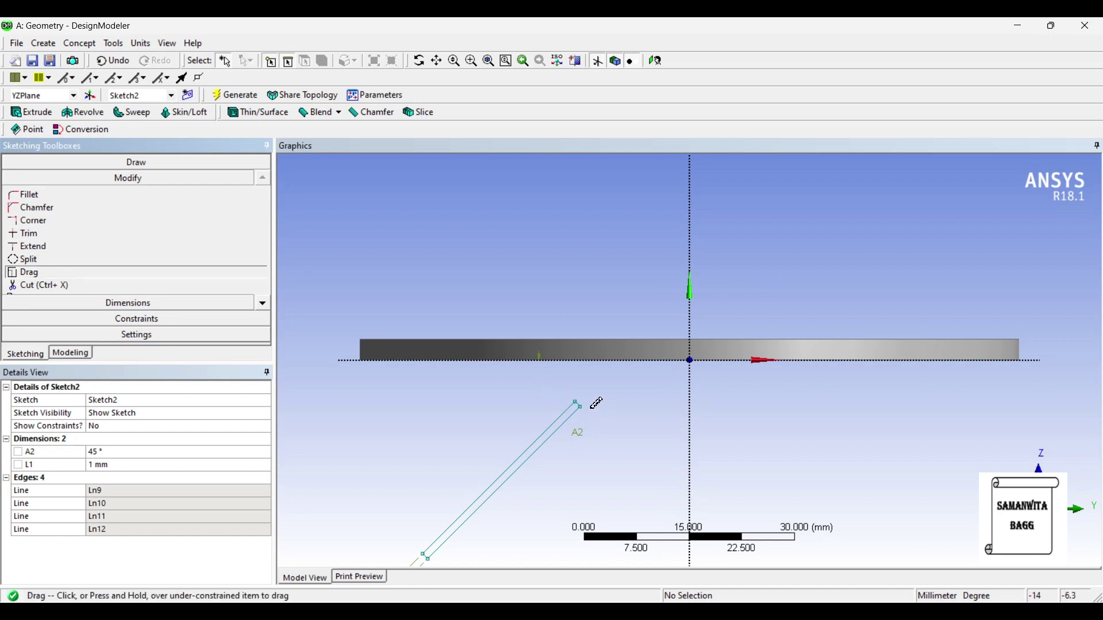
mouse_move(583, 404)
left_mouse_down()
mouse_move(729, 320)
mouse_move(798, 253)
mouse_move(839, 234)
mouse_move(837, 220)
left_mouse_up()
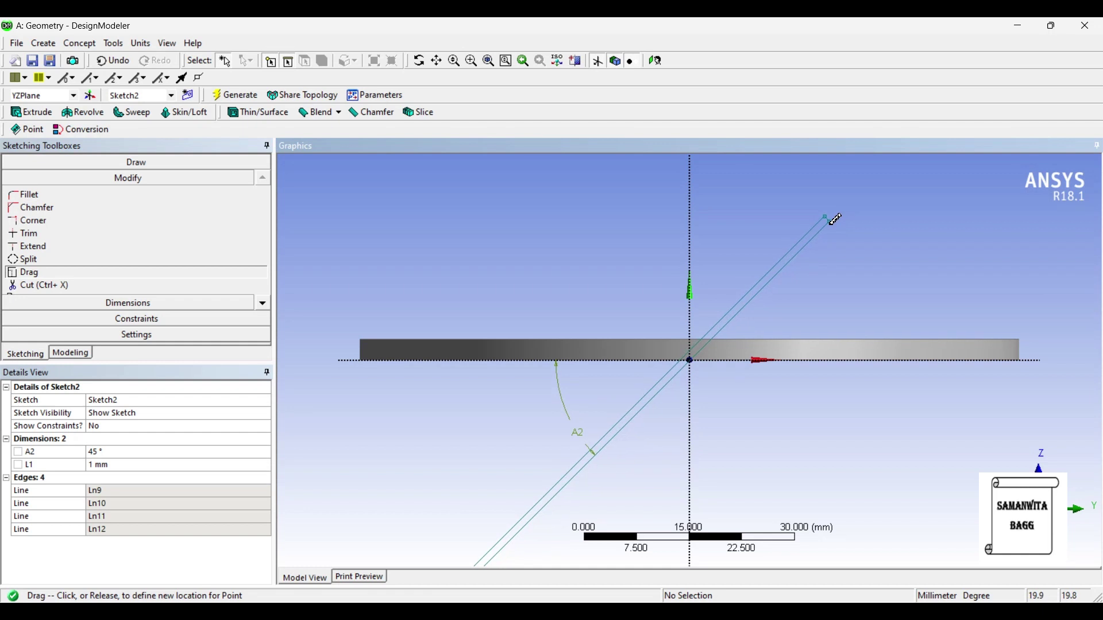
left_click_drag(837, 220, 835, 220)
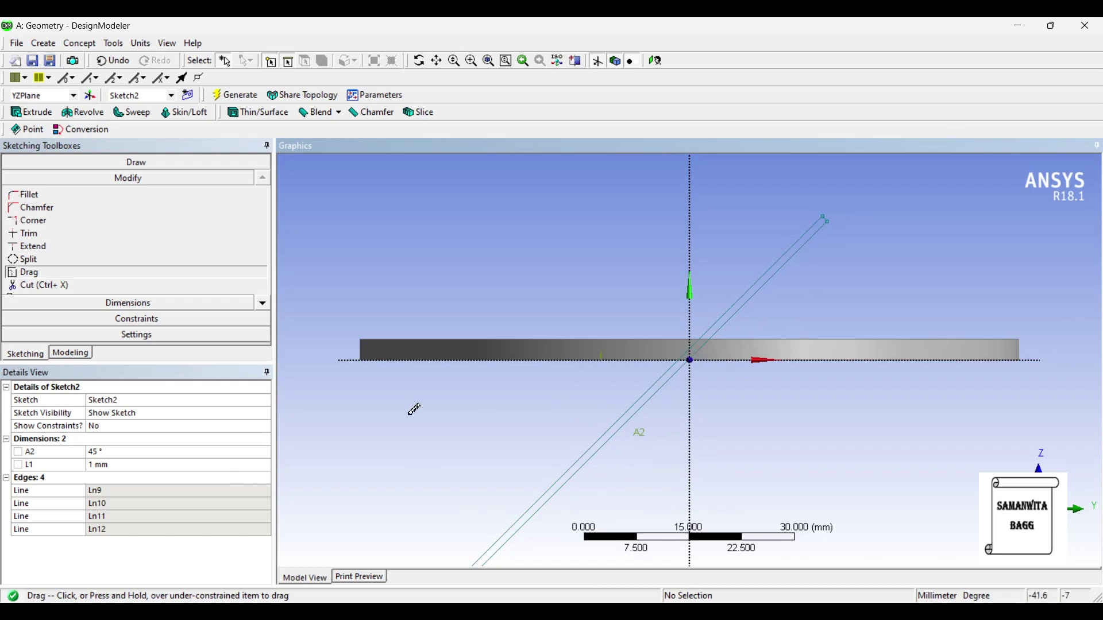
mouse_move(415, 409)
middle_mouse_down()
mouse_move(503, 424)
mouse_move(492, 480)
mouse_move(504, 431)
middle_mouse_up()
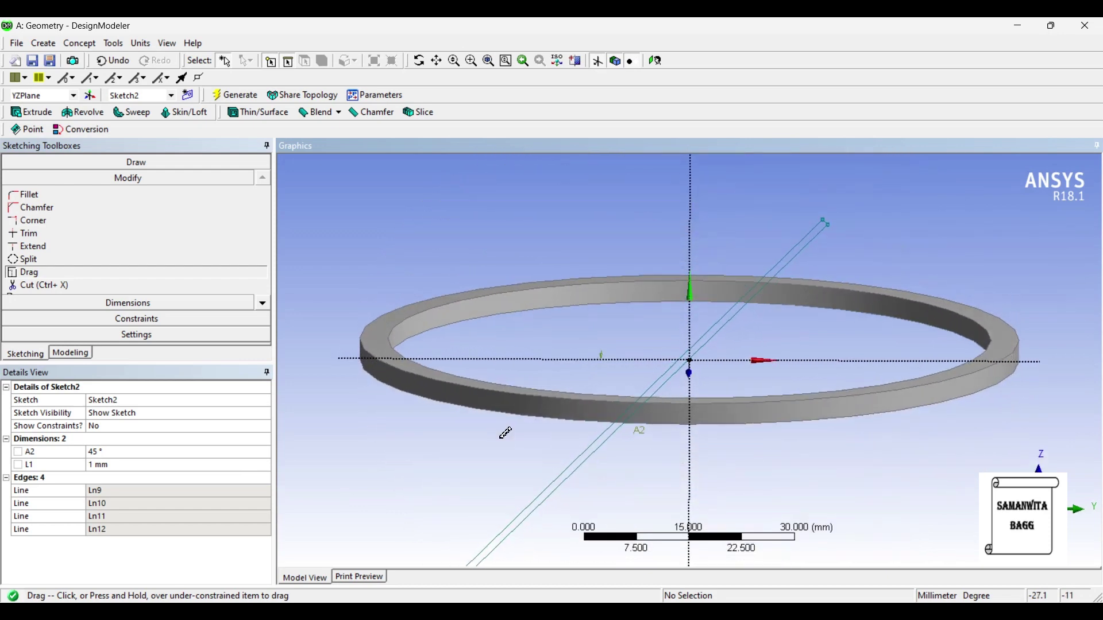
Create an extrusion from Sketch2 on YZPlane with the operation set to Cut Material.
left_click(72, 353)
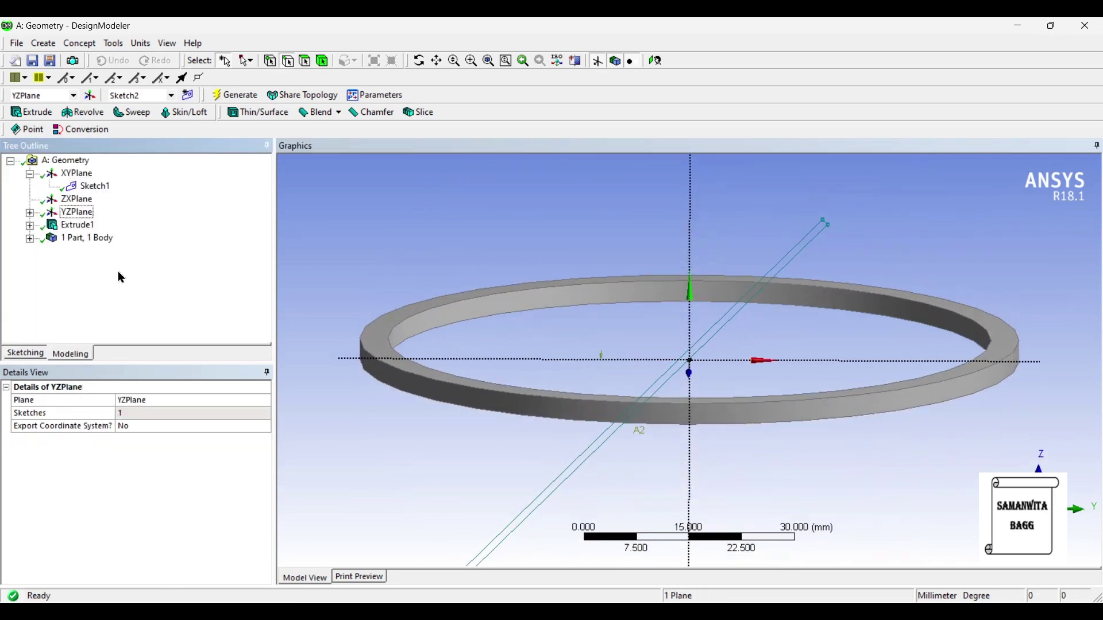
left_click(31, 113)
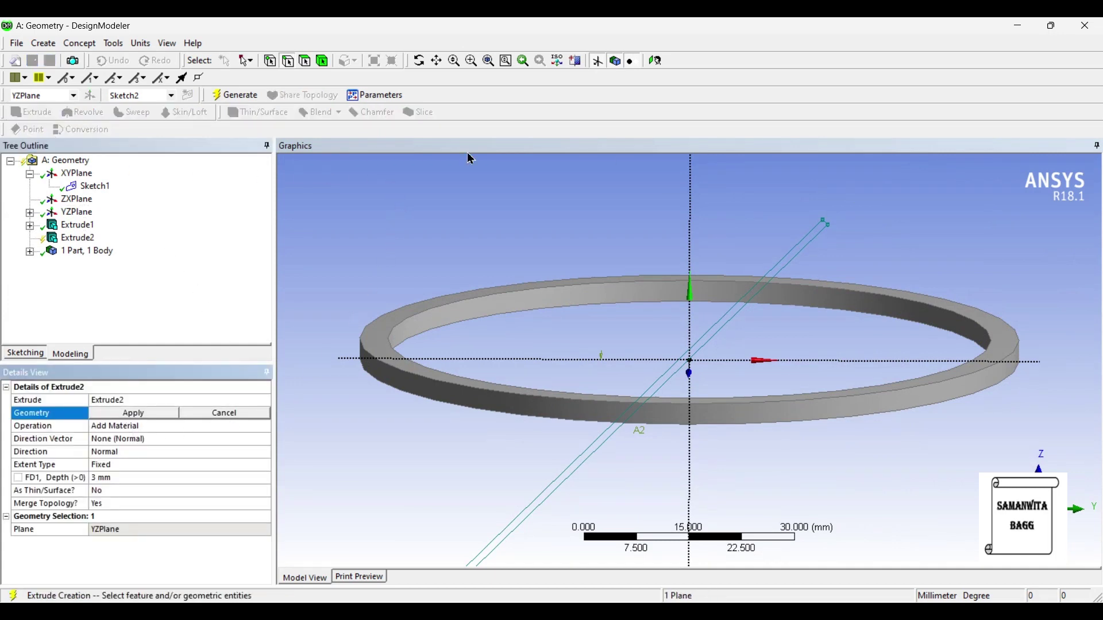
left_click(30, 214)
left_click(95, 225)
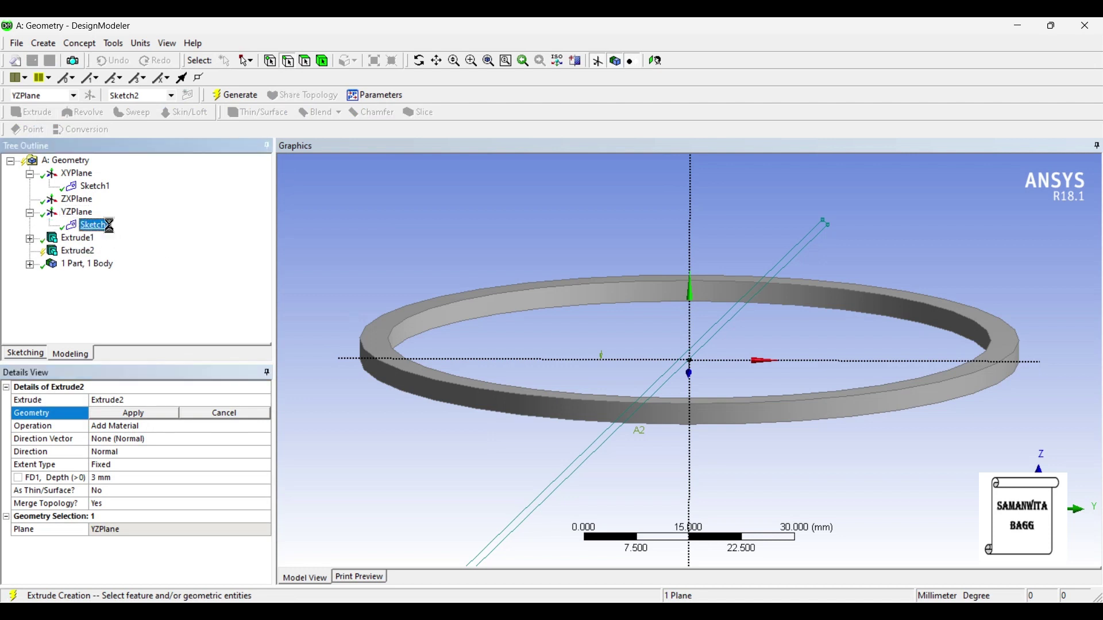
left_click(130, 413)
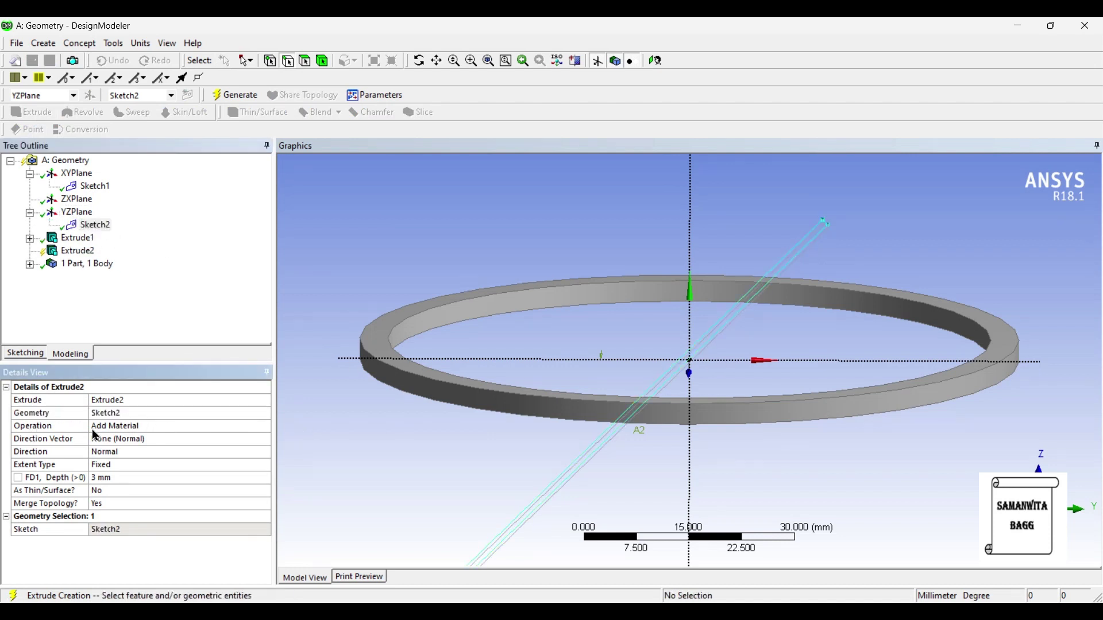
left_click(167, 429)
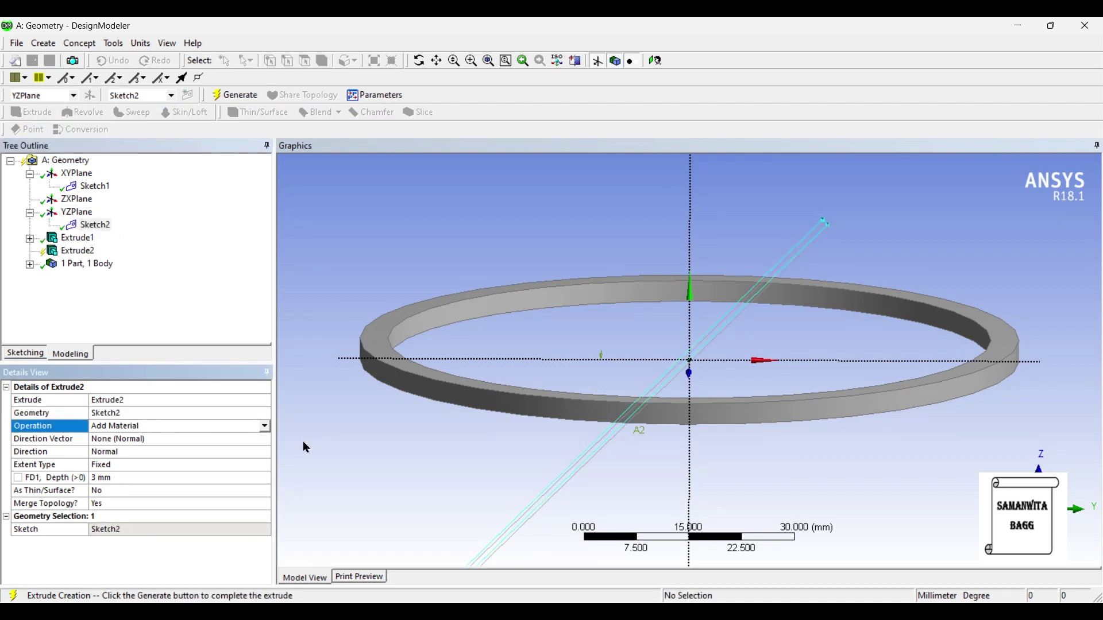
left_click(264, 428)
left_click(155, 461)
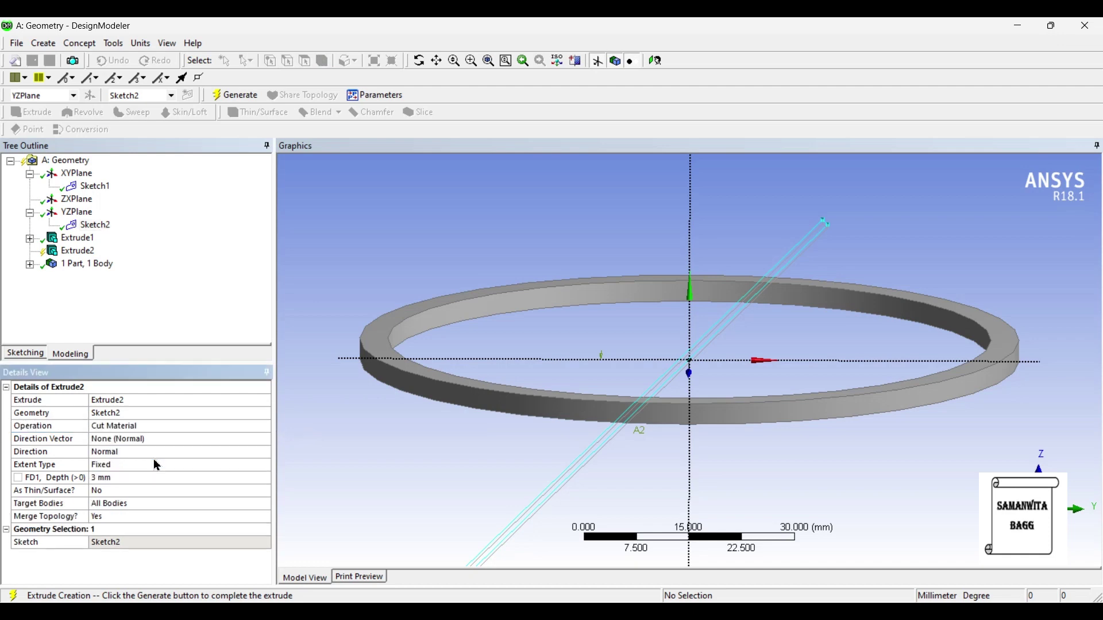
Switch to Photos to examine the ring gaps in download.jpg, and return to DesignModeler.
mouse_move(722, 585)
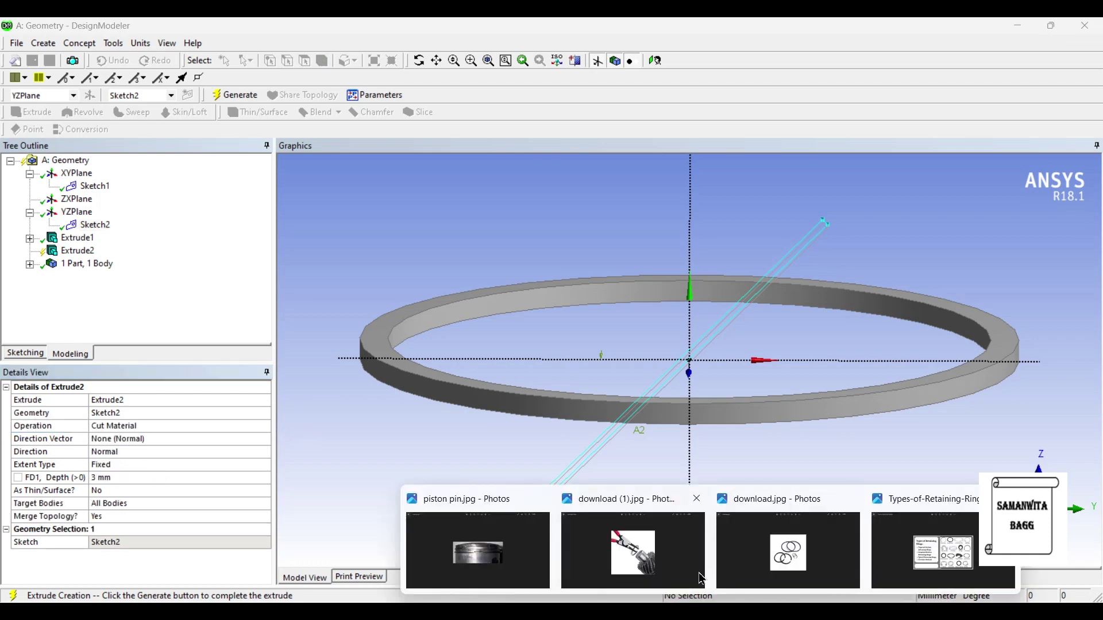
left_click(772, 567)
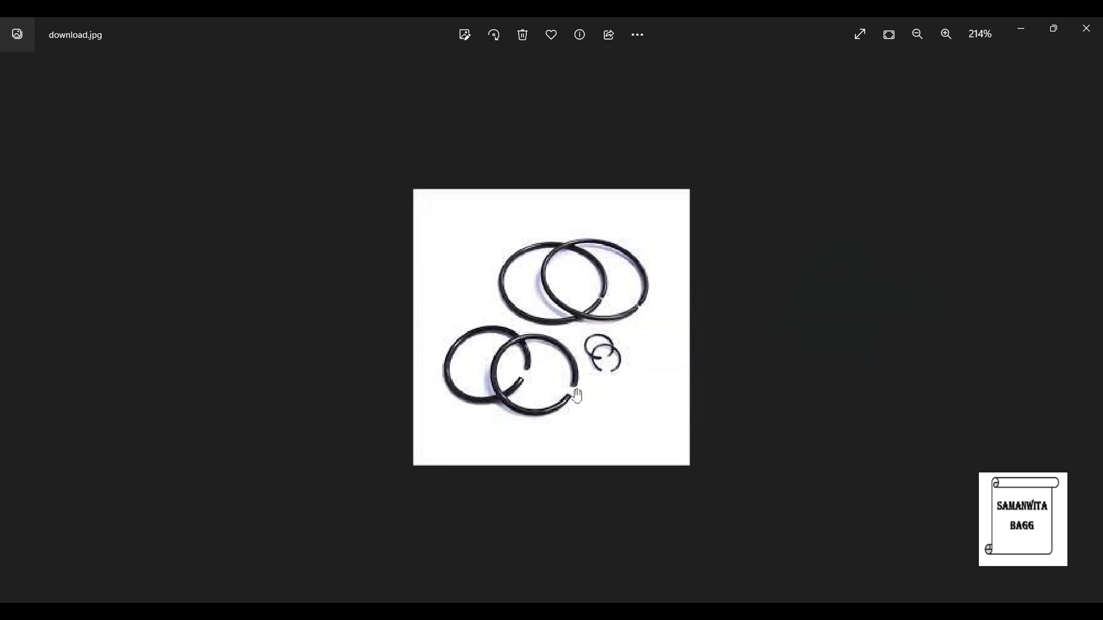
mouse_move(741, 600)
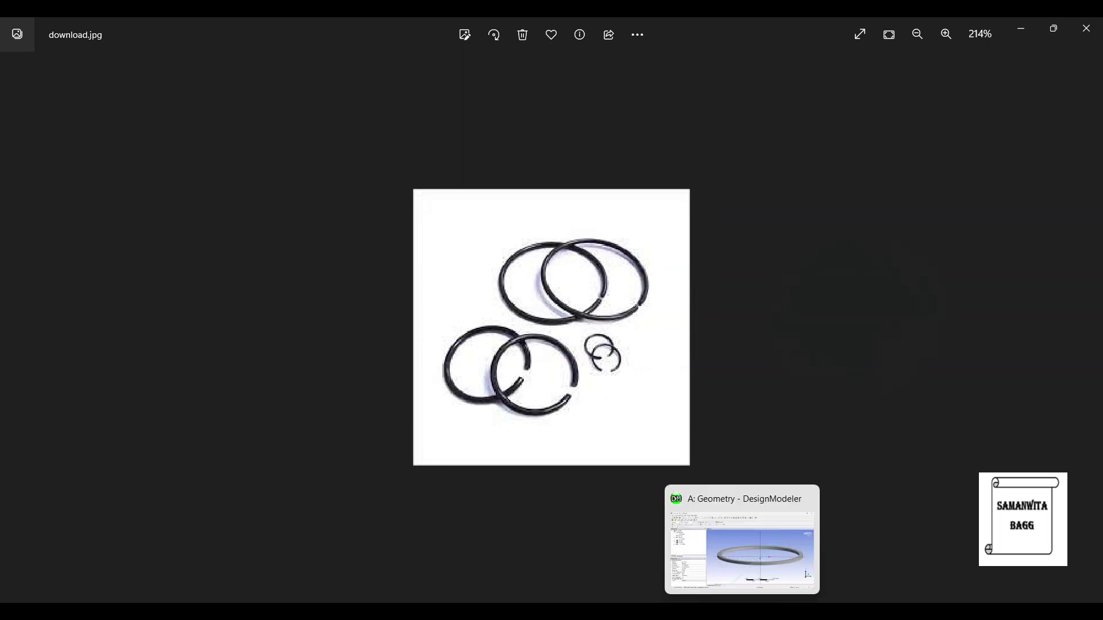
left_click(603, 513)
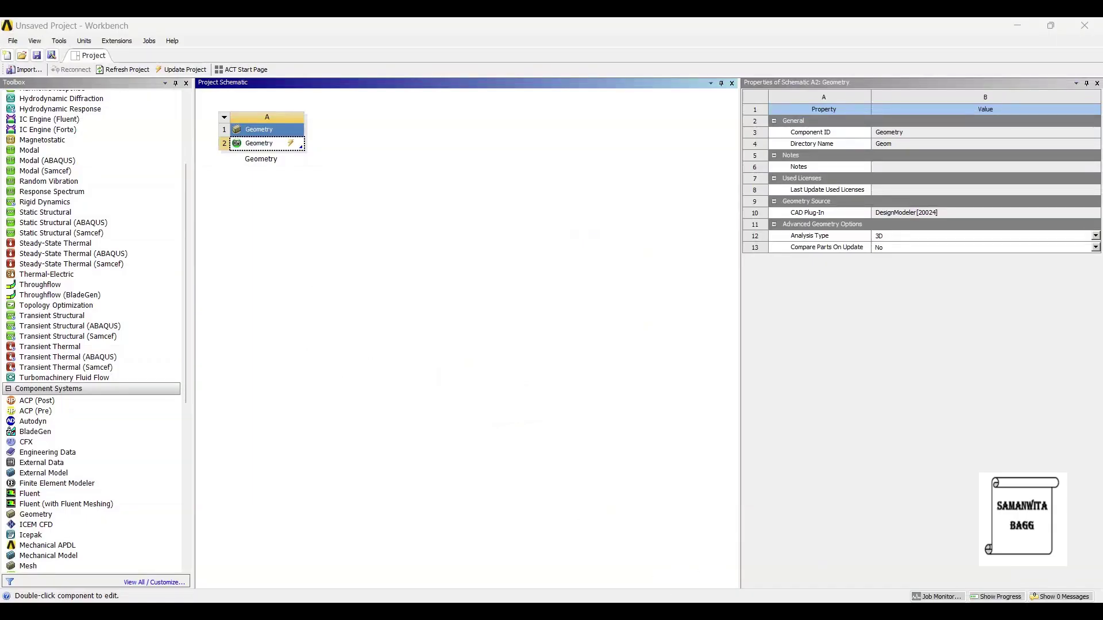
key("alt+Tab")
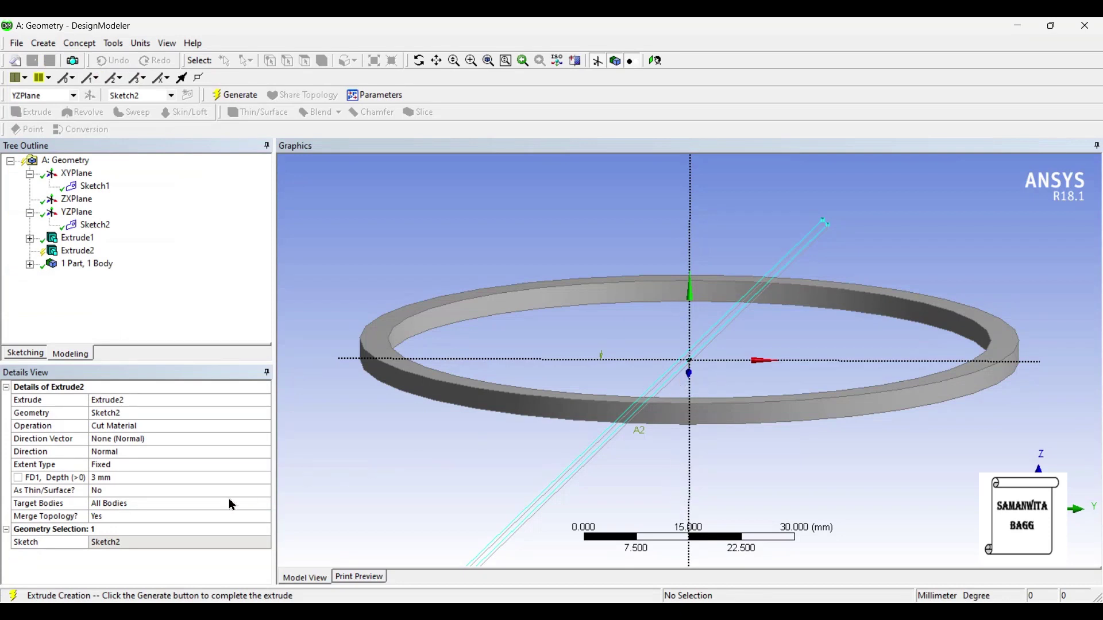
Set the cut extrusion's extent type to Through All and generate the angled gap in the ring.
left_click(141, 466)
left_click(263, 466)
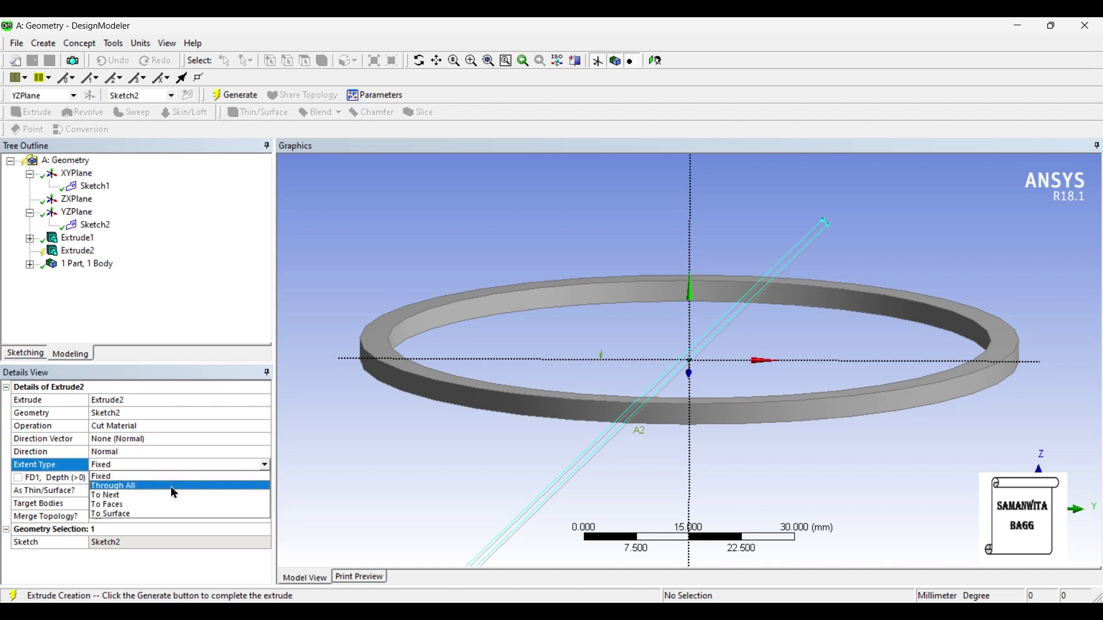
left_click(174, 491)
middle_click_drag(716, 369, 766, 388)
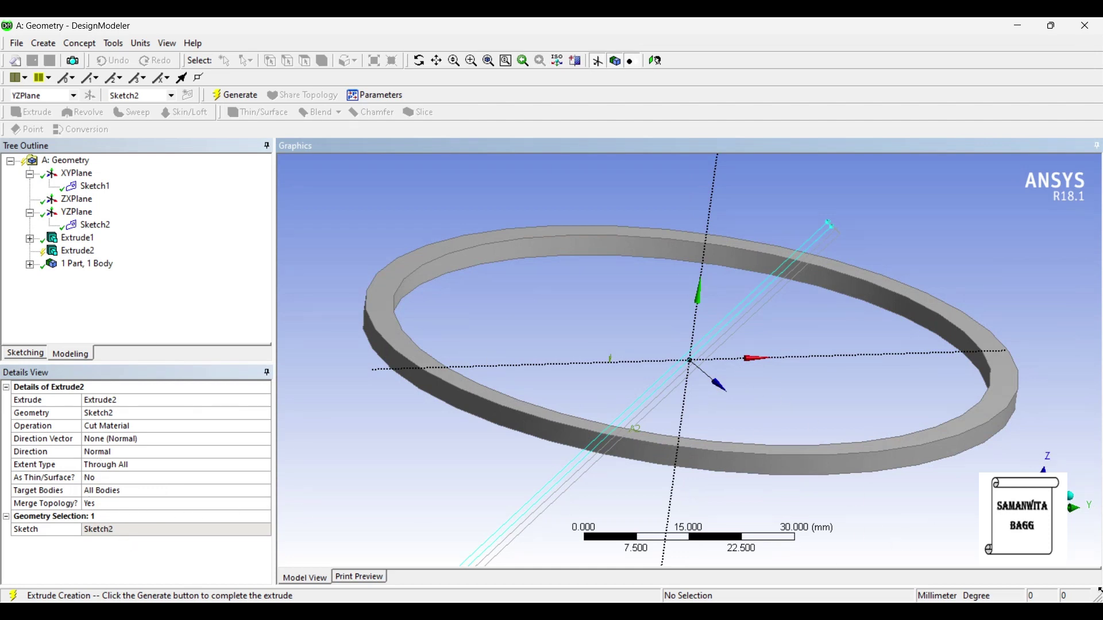
left_click(234, 95)
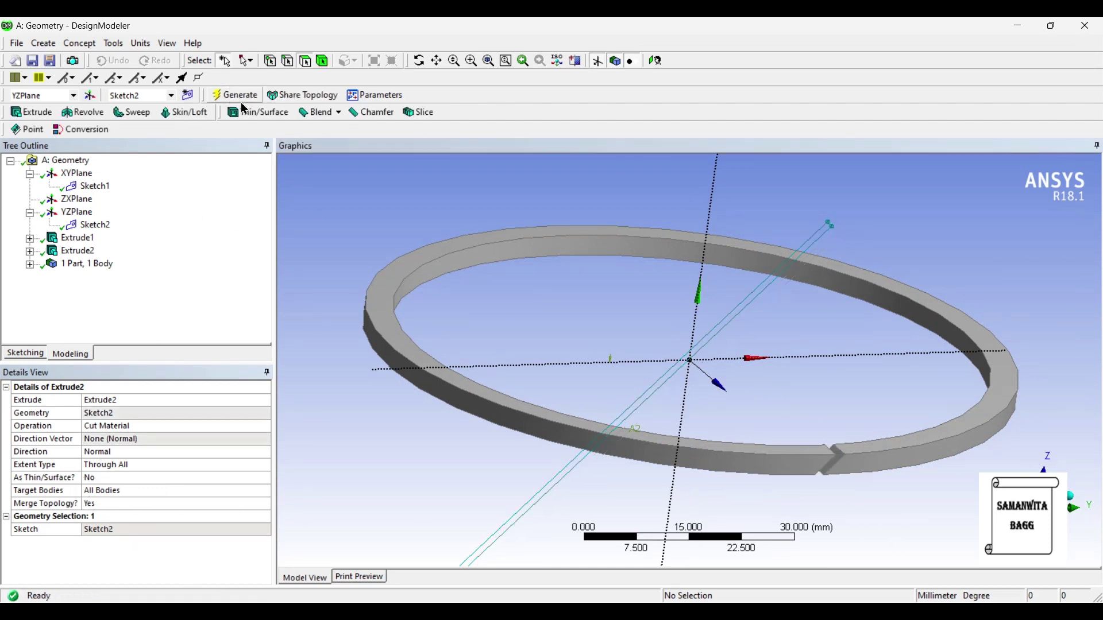
middle_click_drag(783, 456, 730, 454)
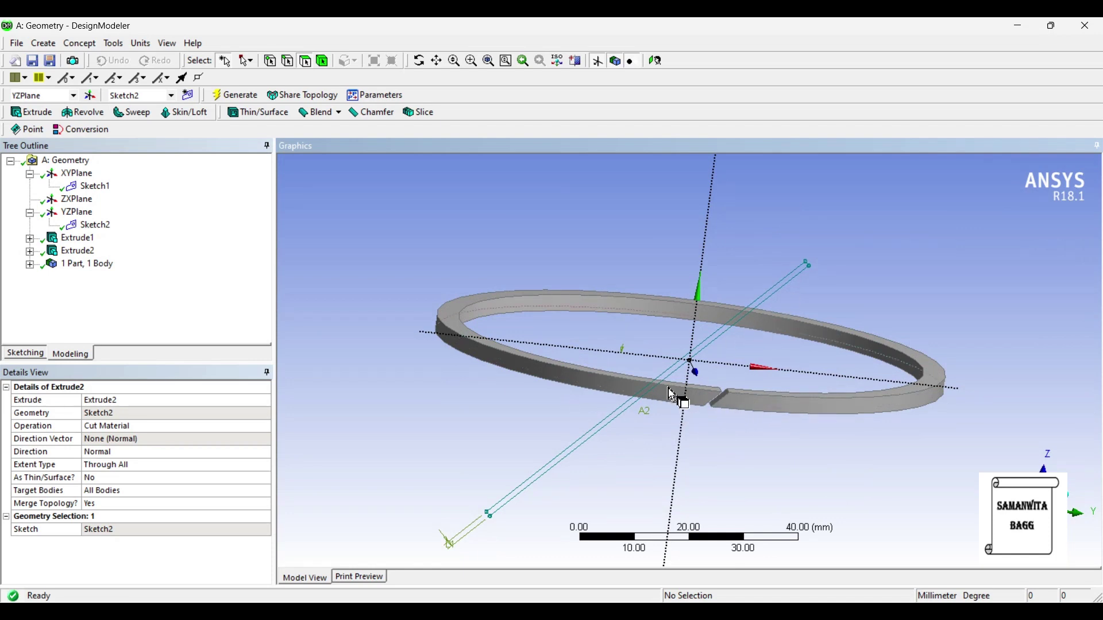
Hide Sketch2 under YZPlane and inspect the ring body with its angled gap.
left_click(98, 225)
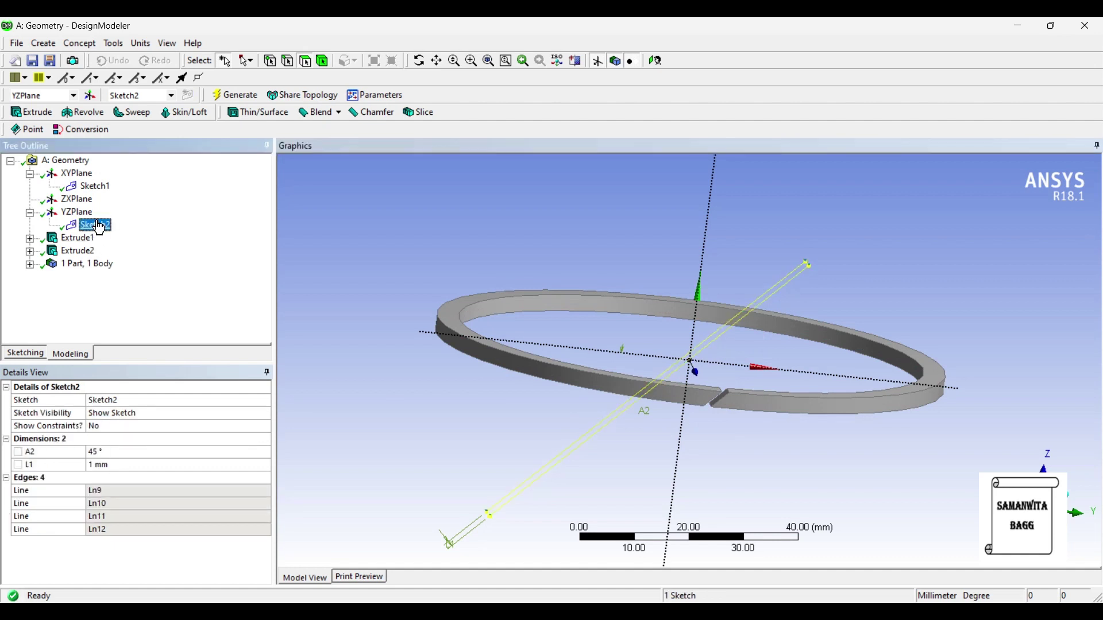
right_click(98, 228)
left_click(179, 239)
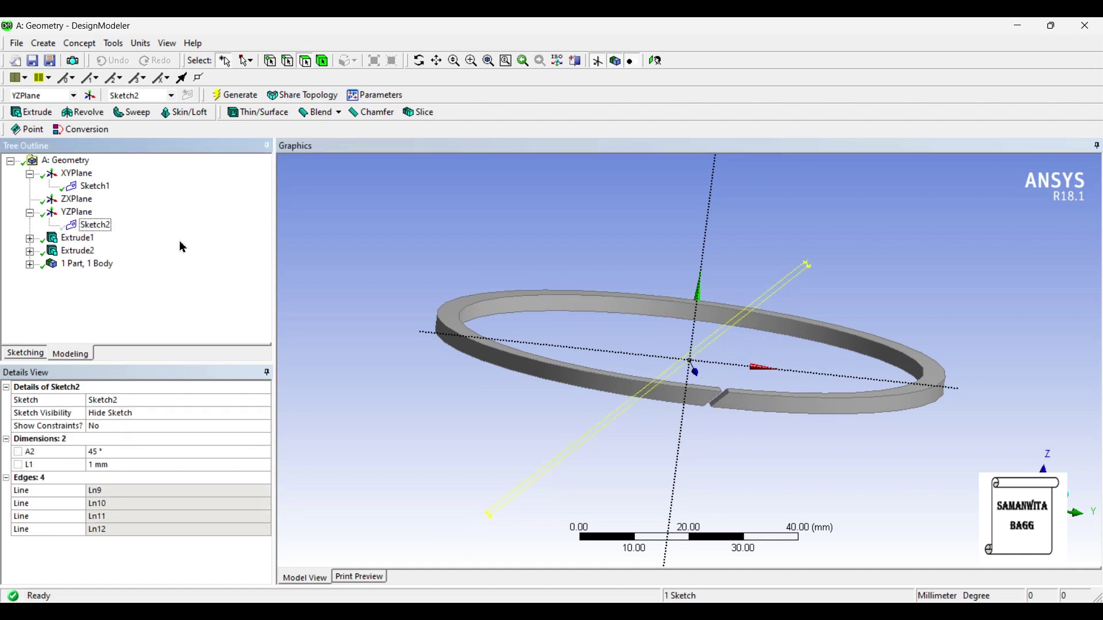
right_click(102, 228)
left_click(638, 406)
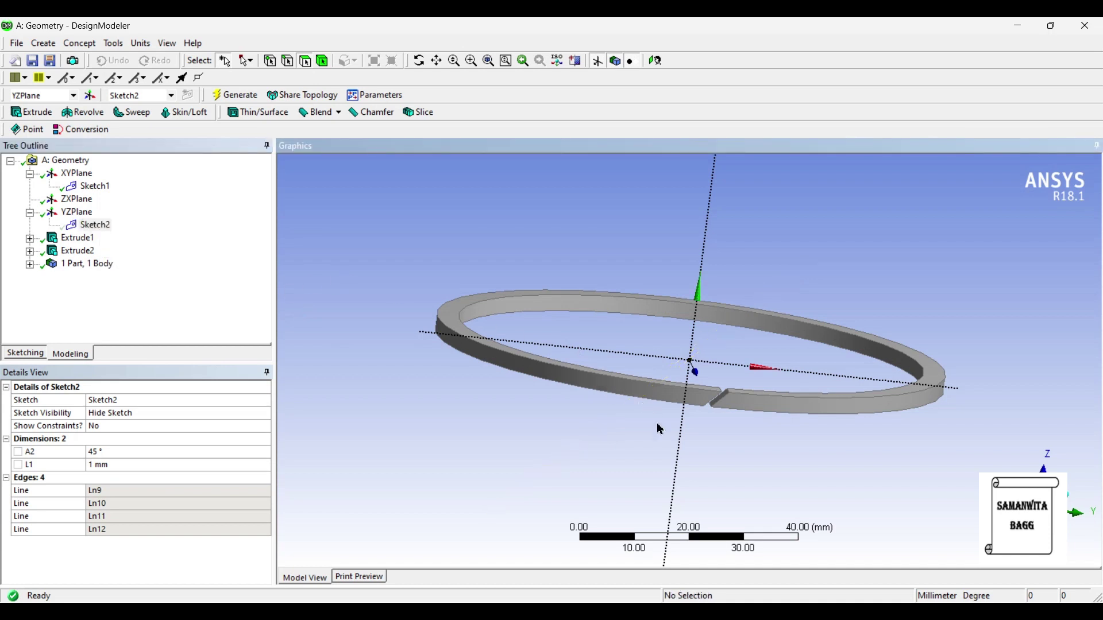
middle_click_drag(628, 458, 600, 451)
scroll(622, 442, "down", 3)
middle_click_drag(712, 451, 759, 428)
scroll(728, 458, "up", 1)
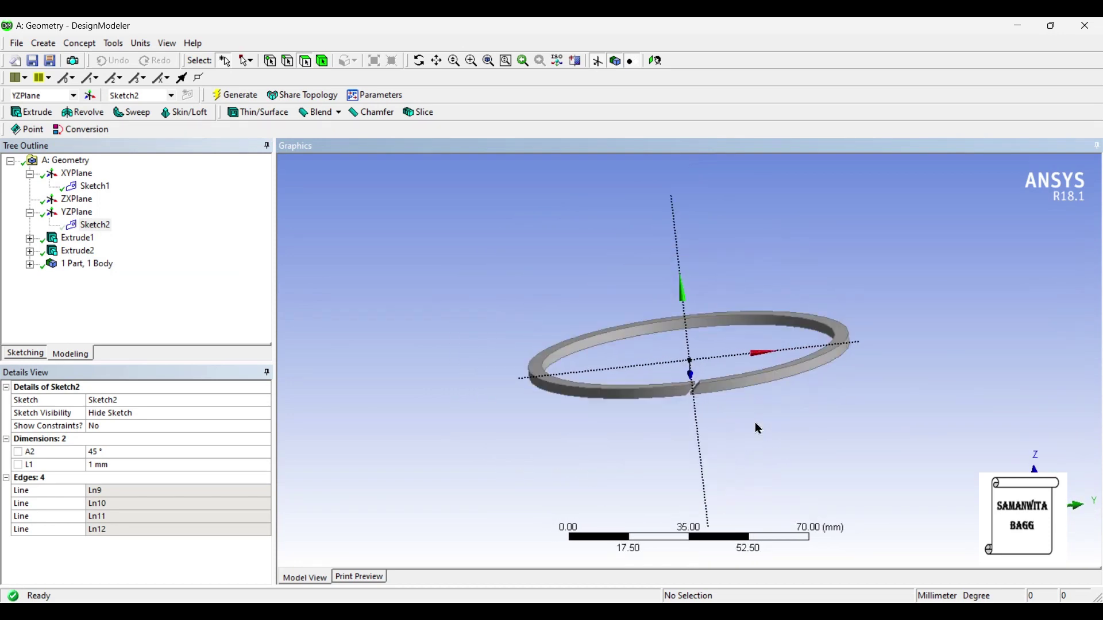